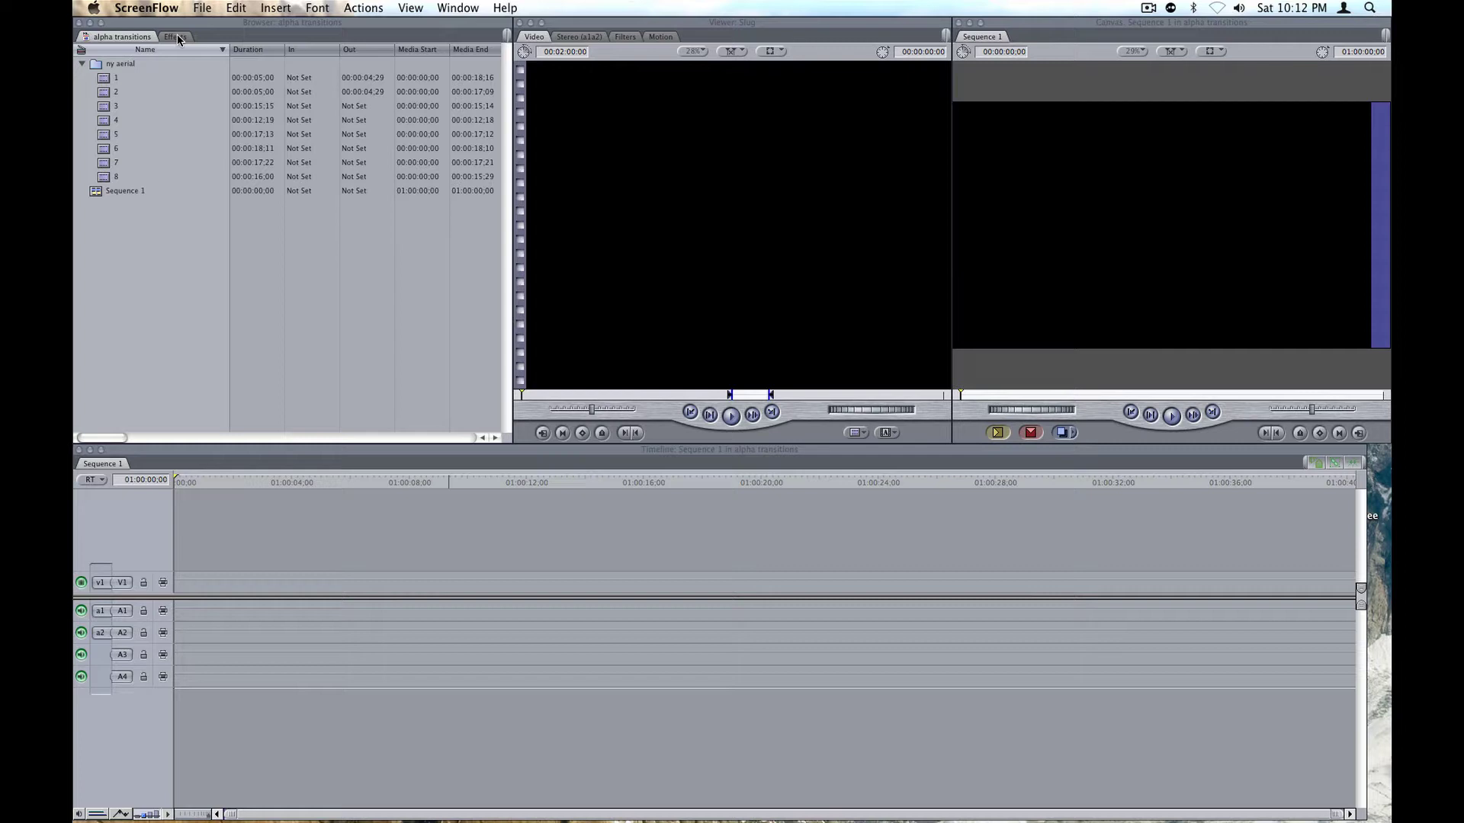
Step: Load ny aerial clip 1 in the Viewer and overwrite it at Sequence 1's start
click(119, 36)
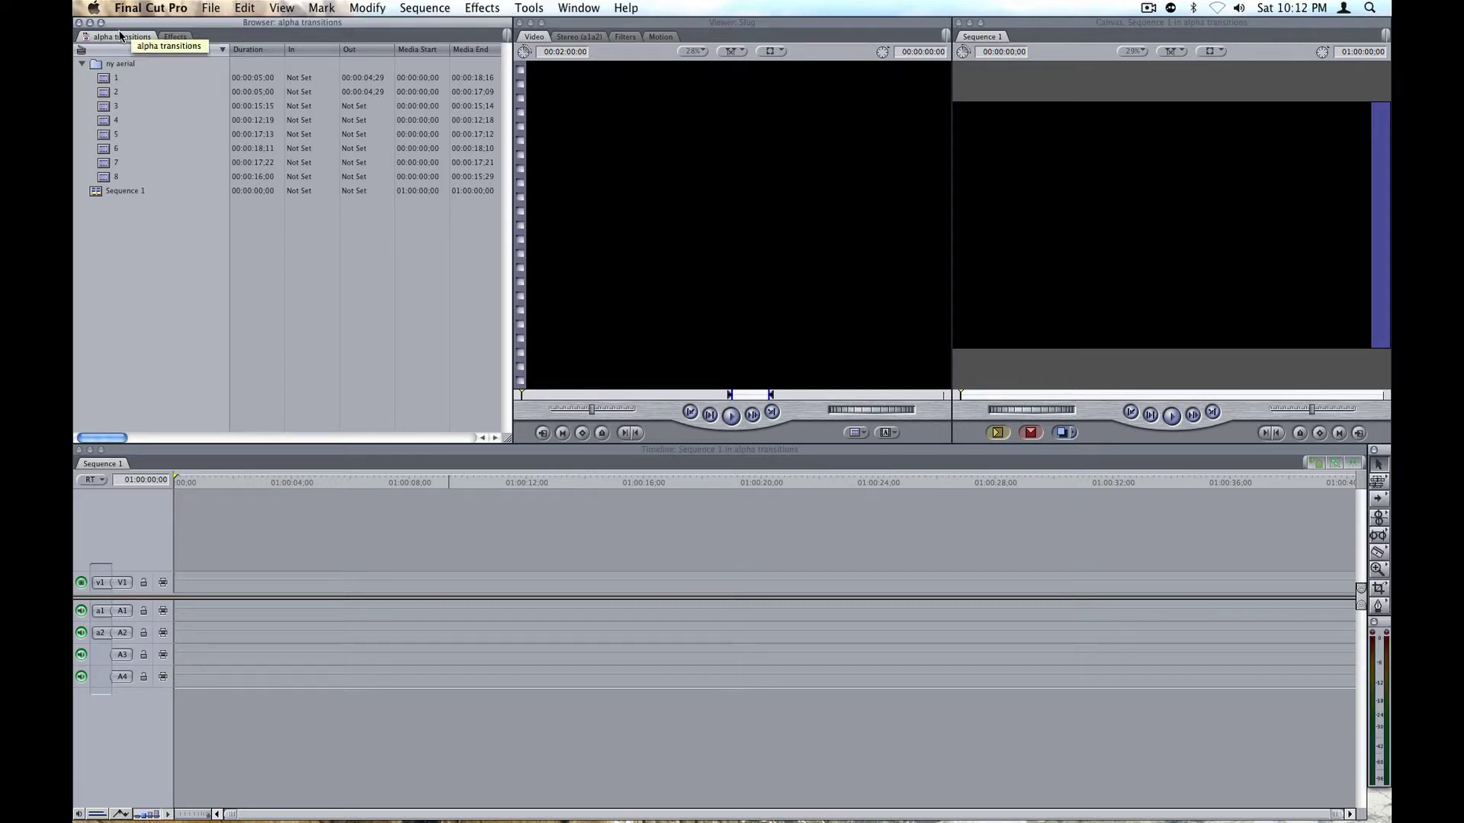
click(105, 79)
double_click(104, 79)
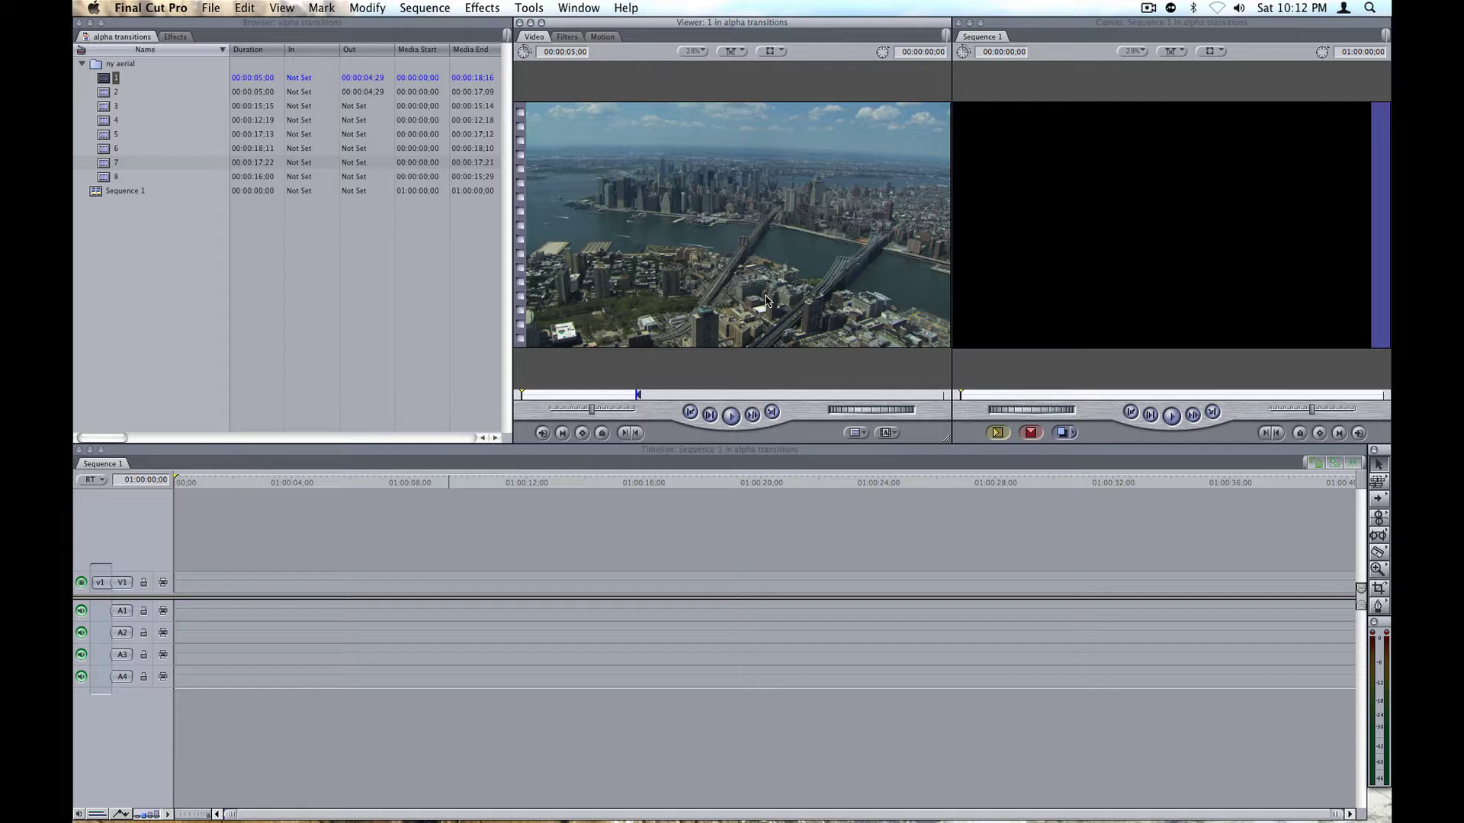
drag(736, 247, 1030, 433)
Step: Place ny aerial clip 2 right after clip 1, then scrub back to the cut
click(106, 93)
double_click(106, 93)
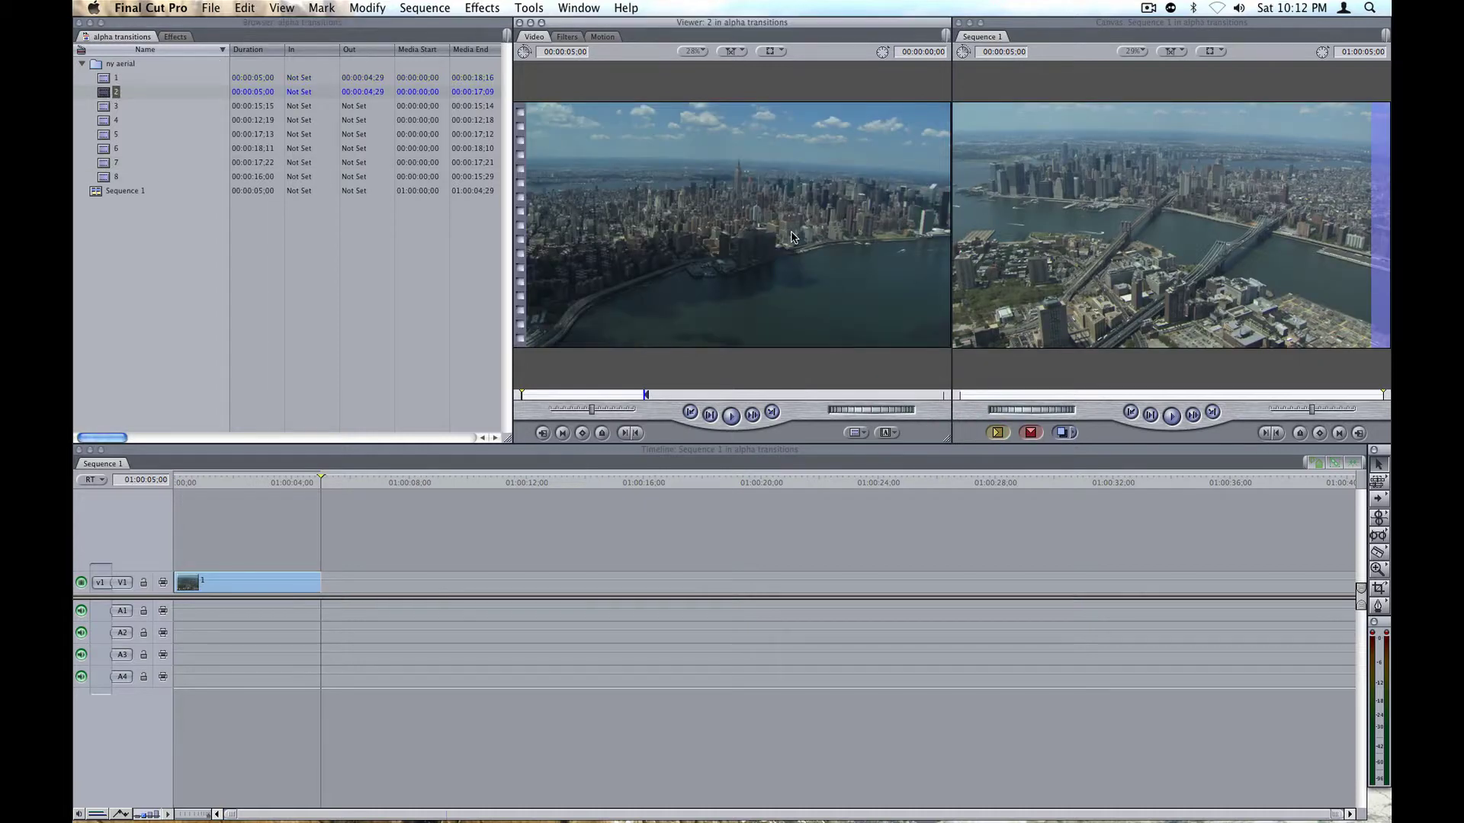
drag(764, 211, 997, 432)
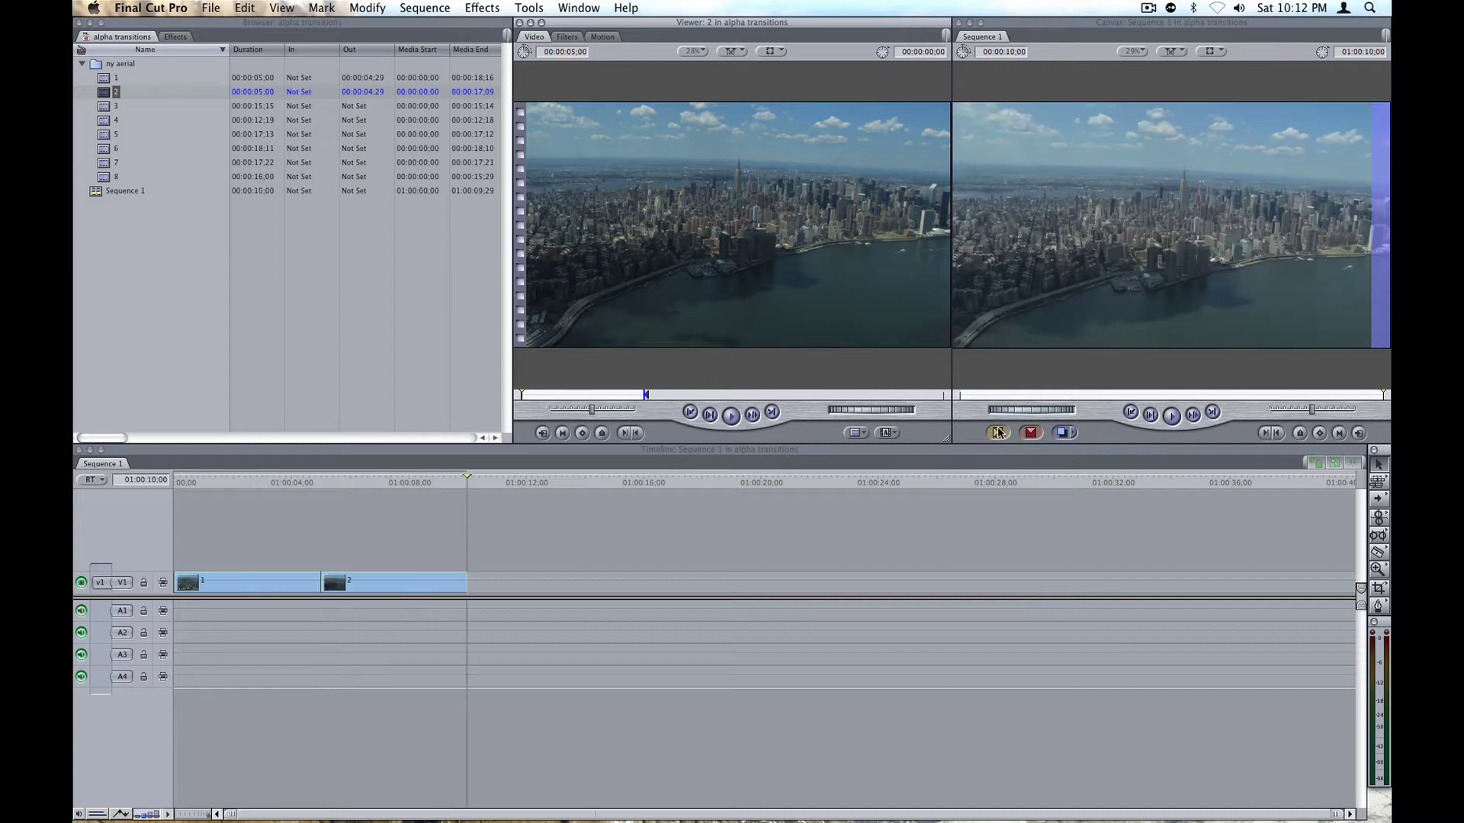
drag(368, 482, 305, 482)
Step: Drop the Wipe bin's Alpha Transition onto the clip 1–2 cut and open its one-second settings
click(321, 482)
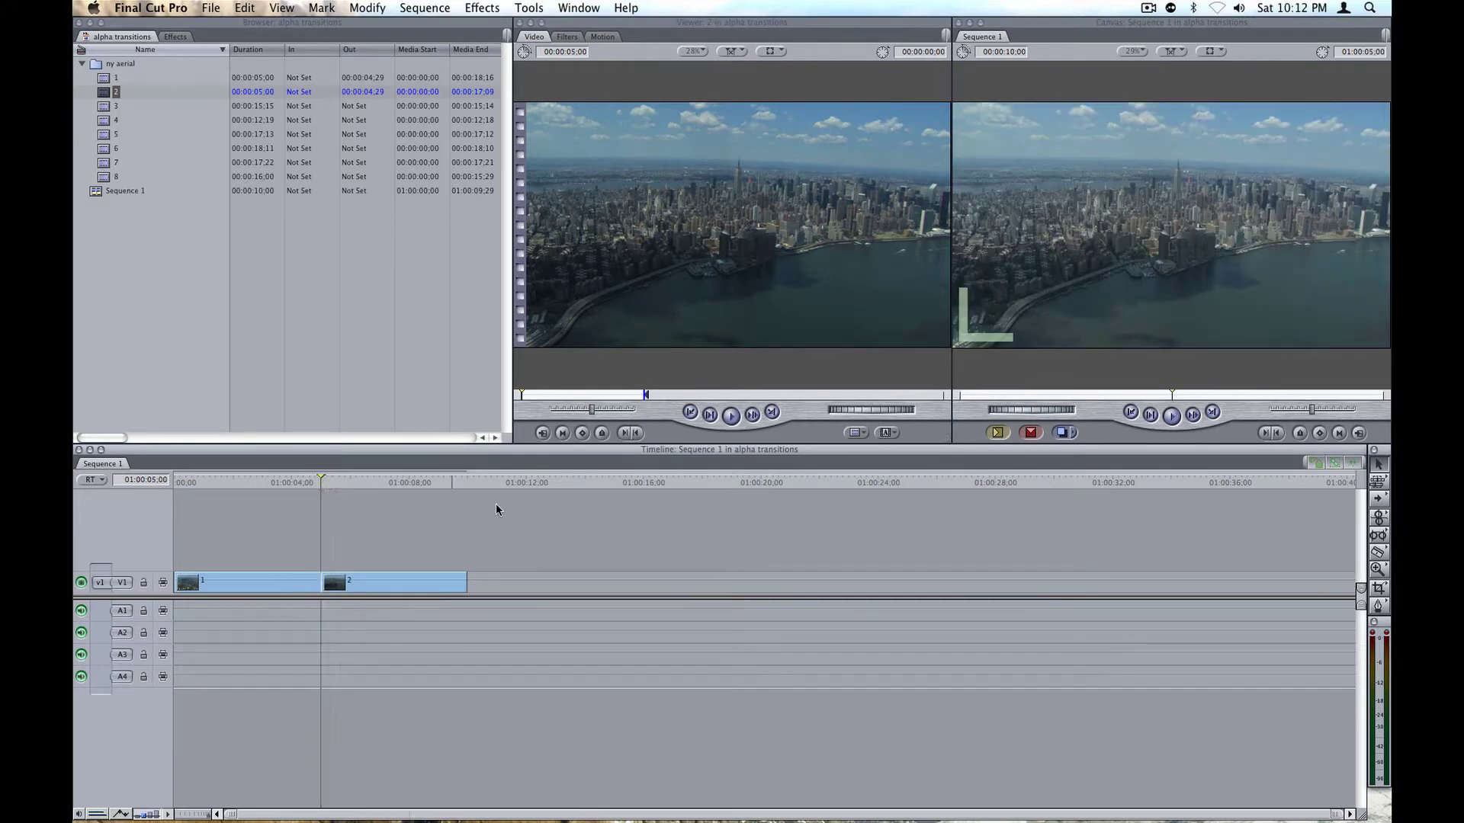
click(174, 37)
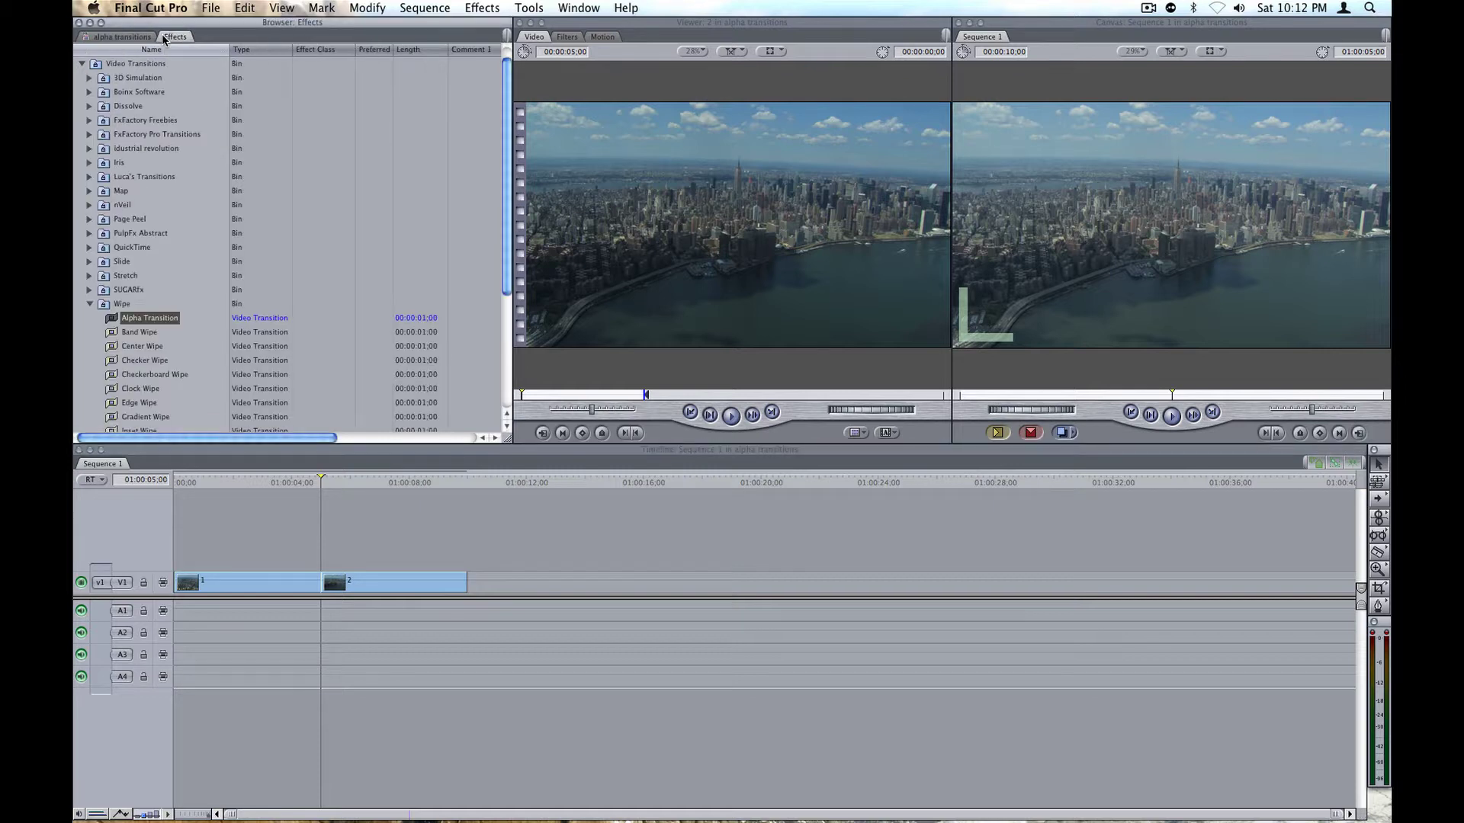
click(82, 67)
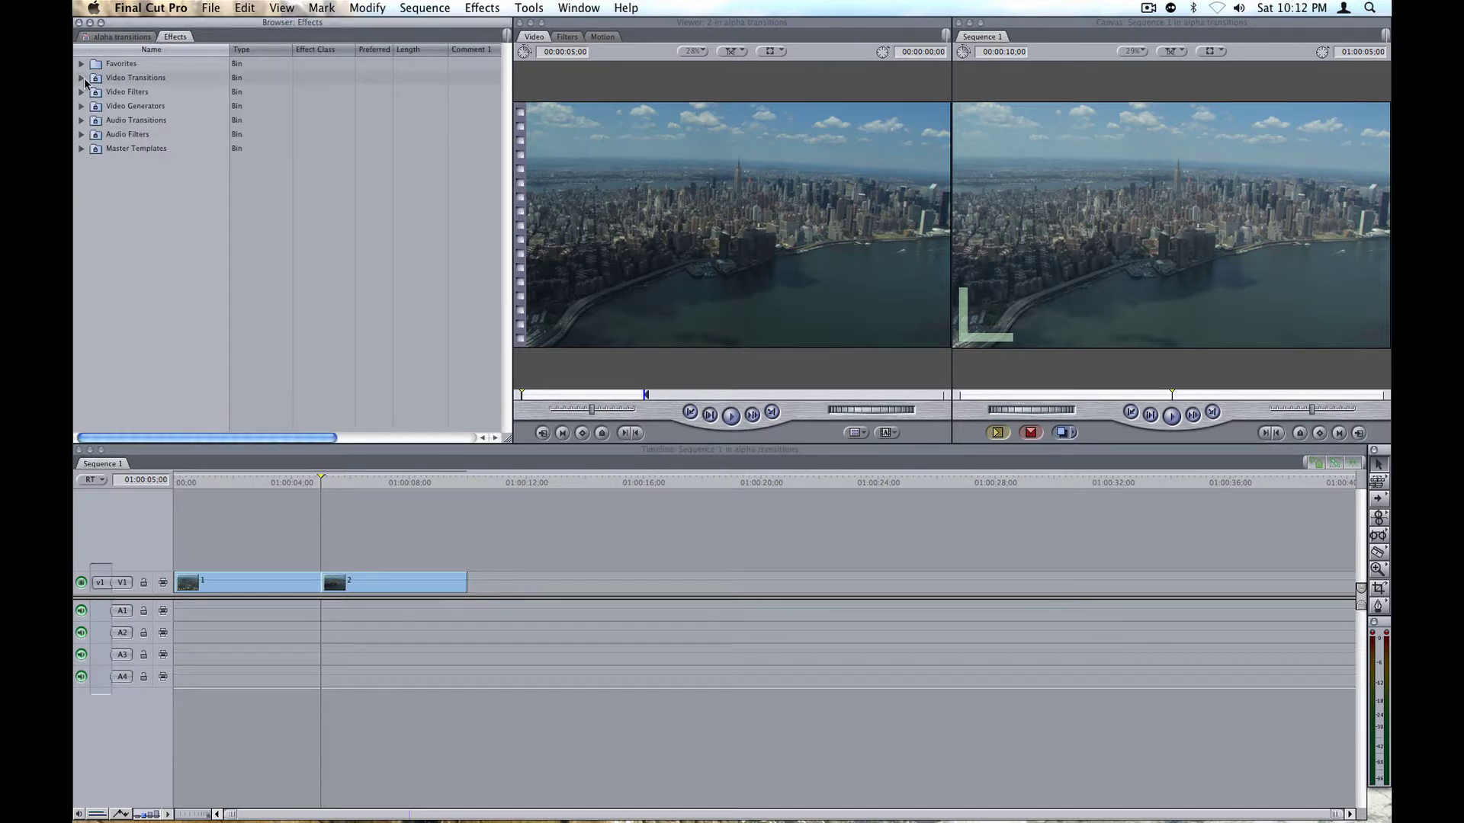
click(82, 77)
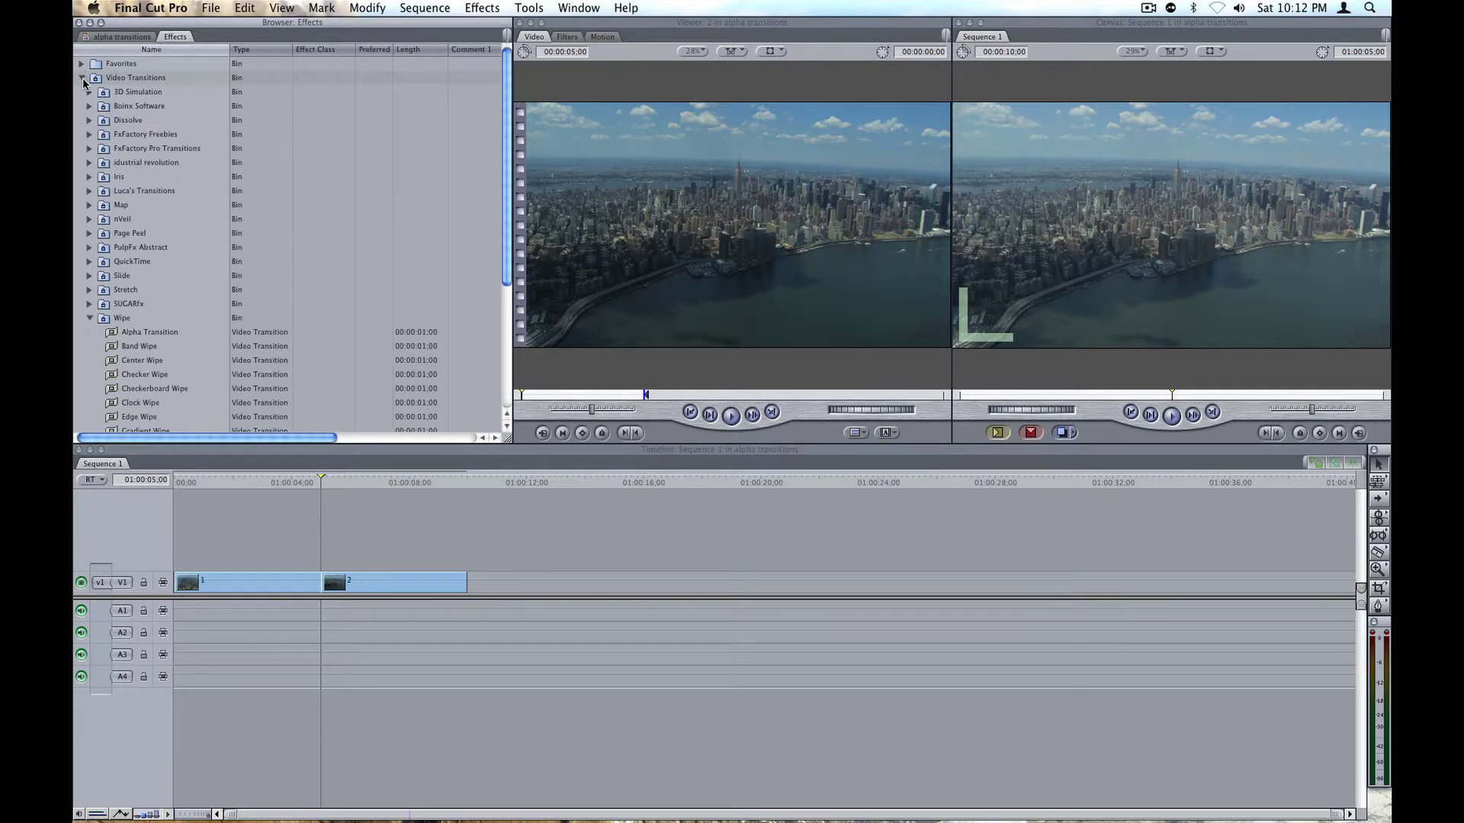
click(114, 334)
drag(111, 336, 342, 582)
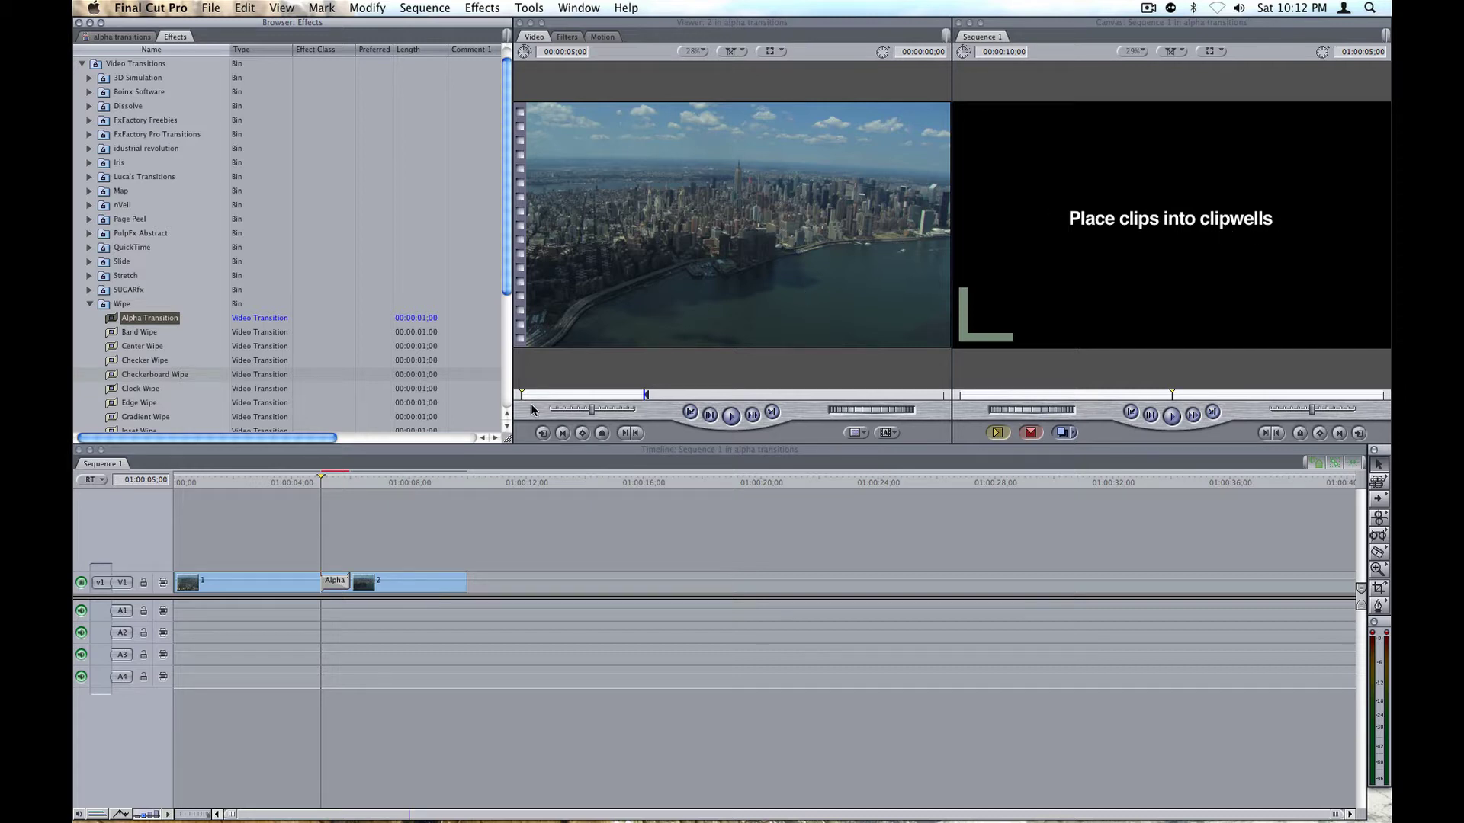
double_click(341, 583)
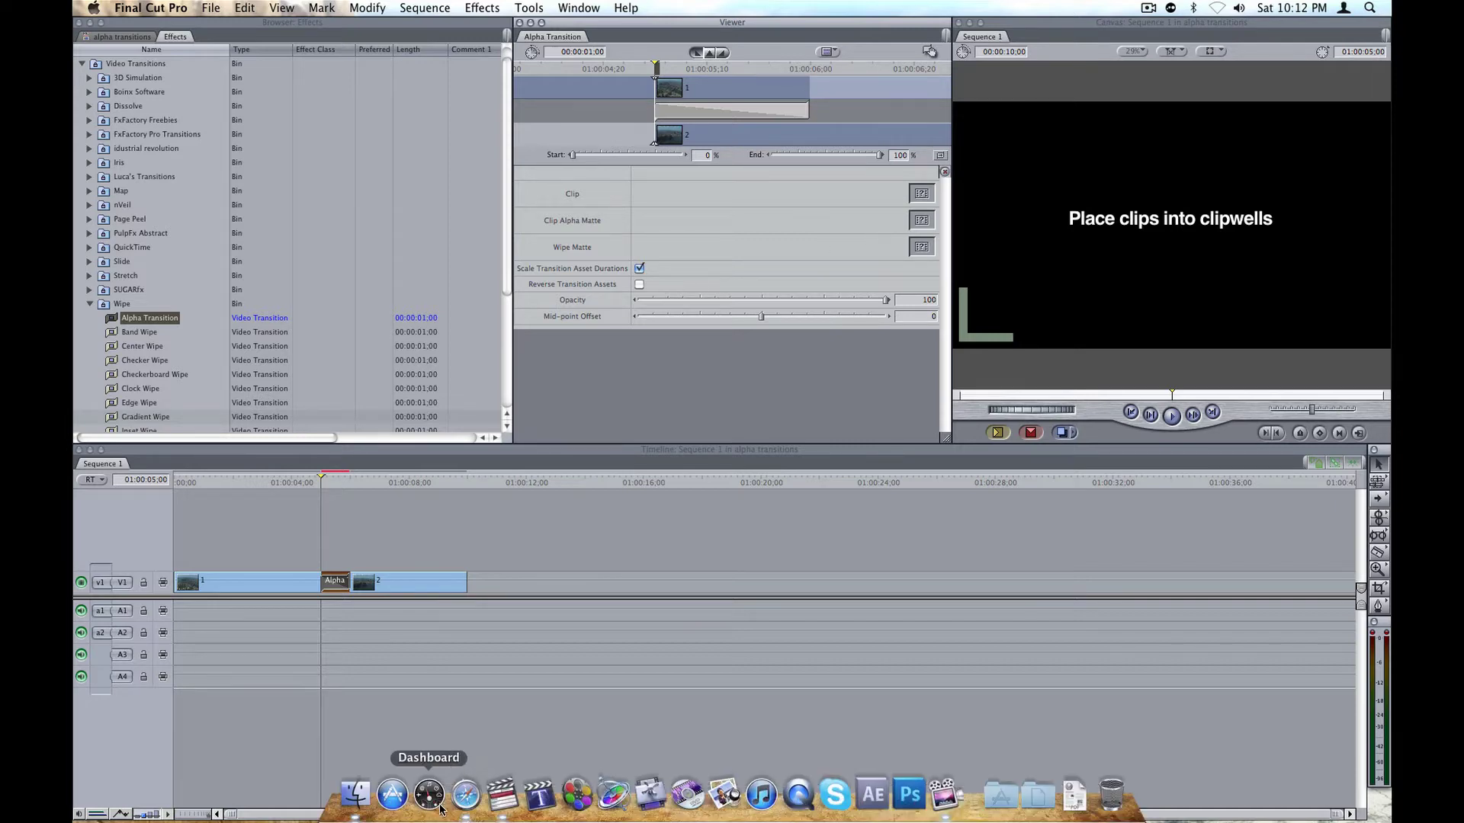
Step: In Safari, go from Final Cut Studio Resources to the Alpha Transitions download page
click(459, 802)
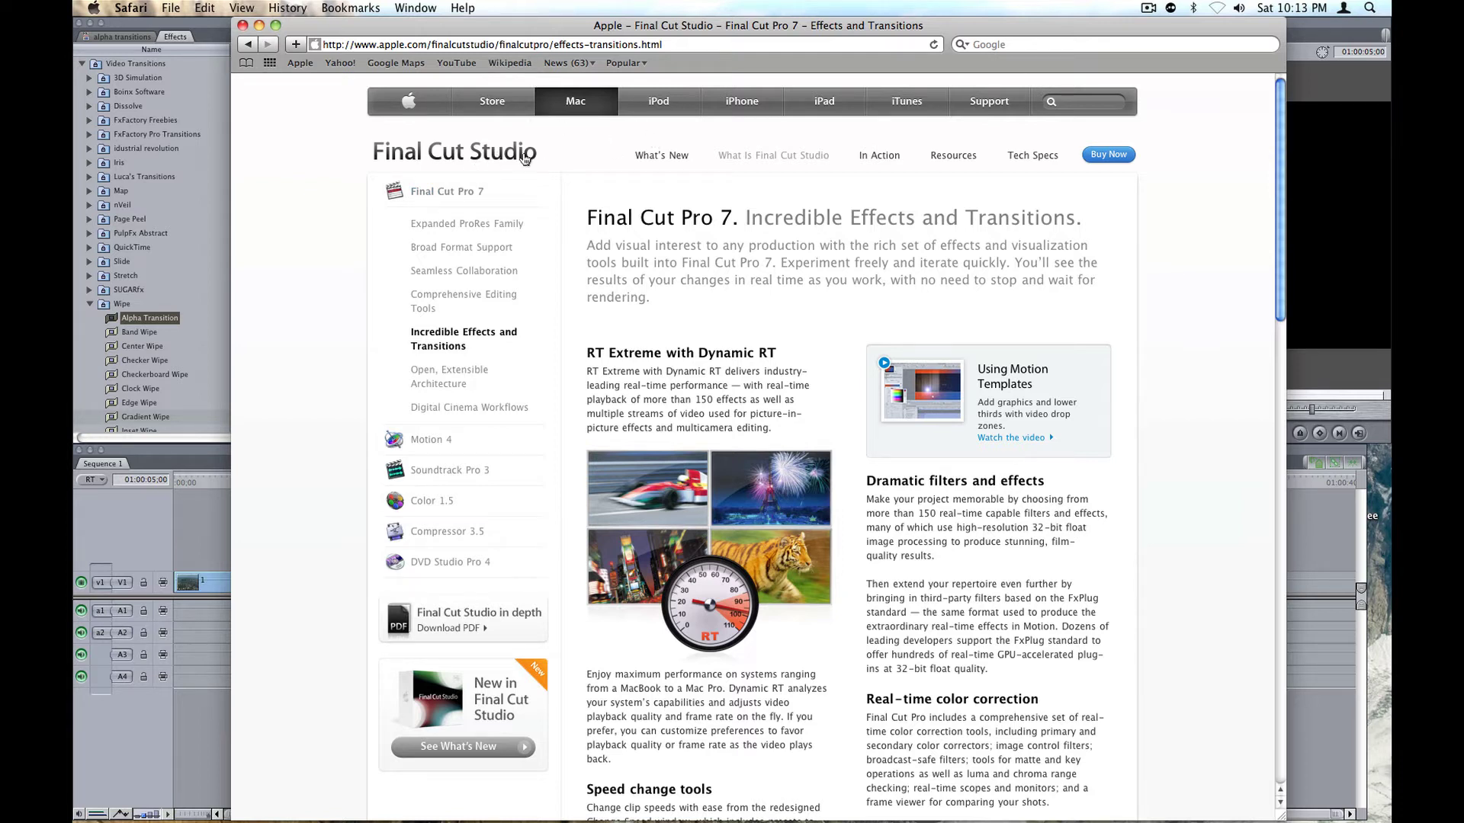
click(953, 157)
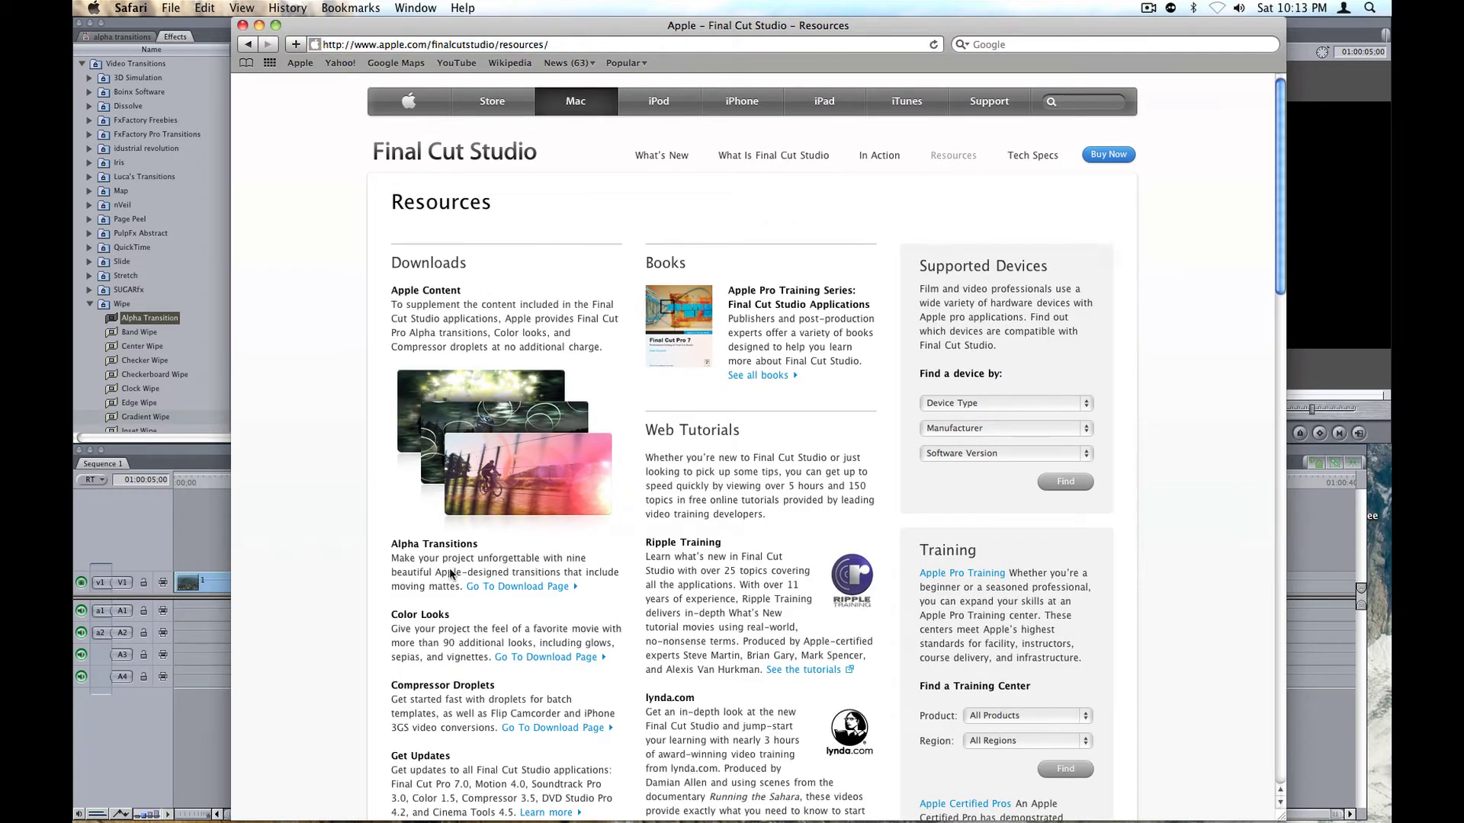
click(511, 589)
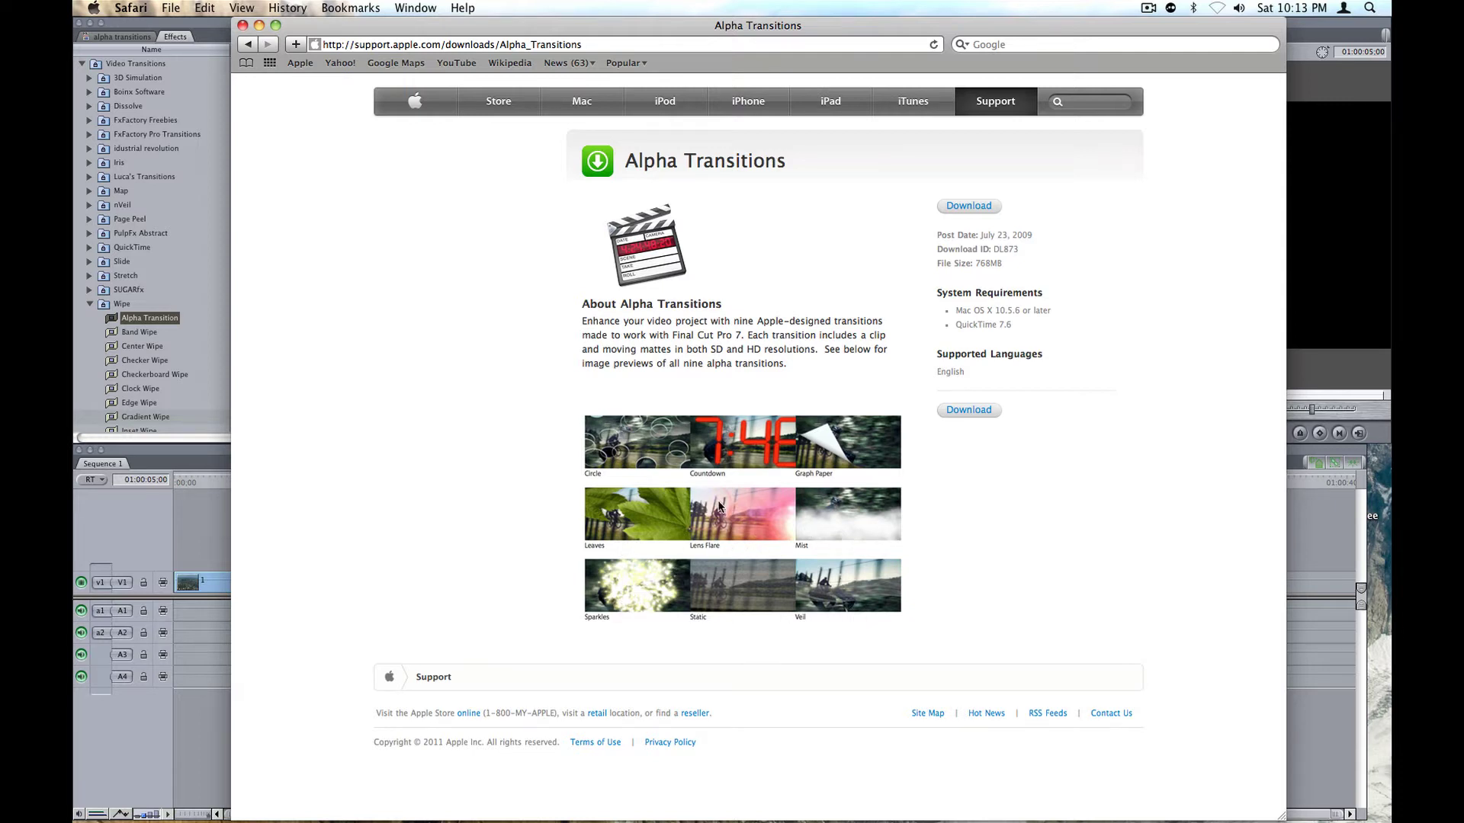
click(141, 6)
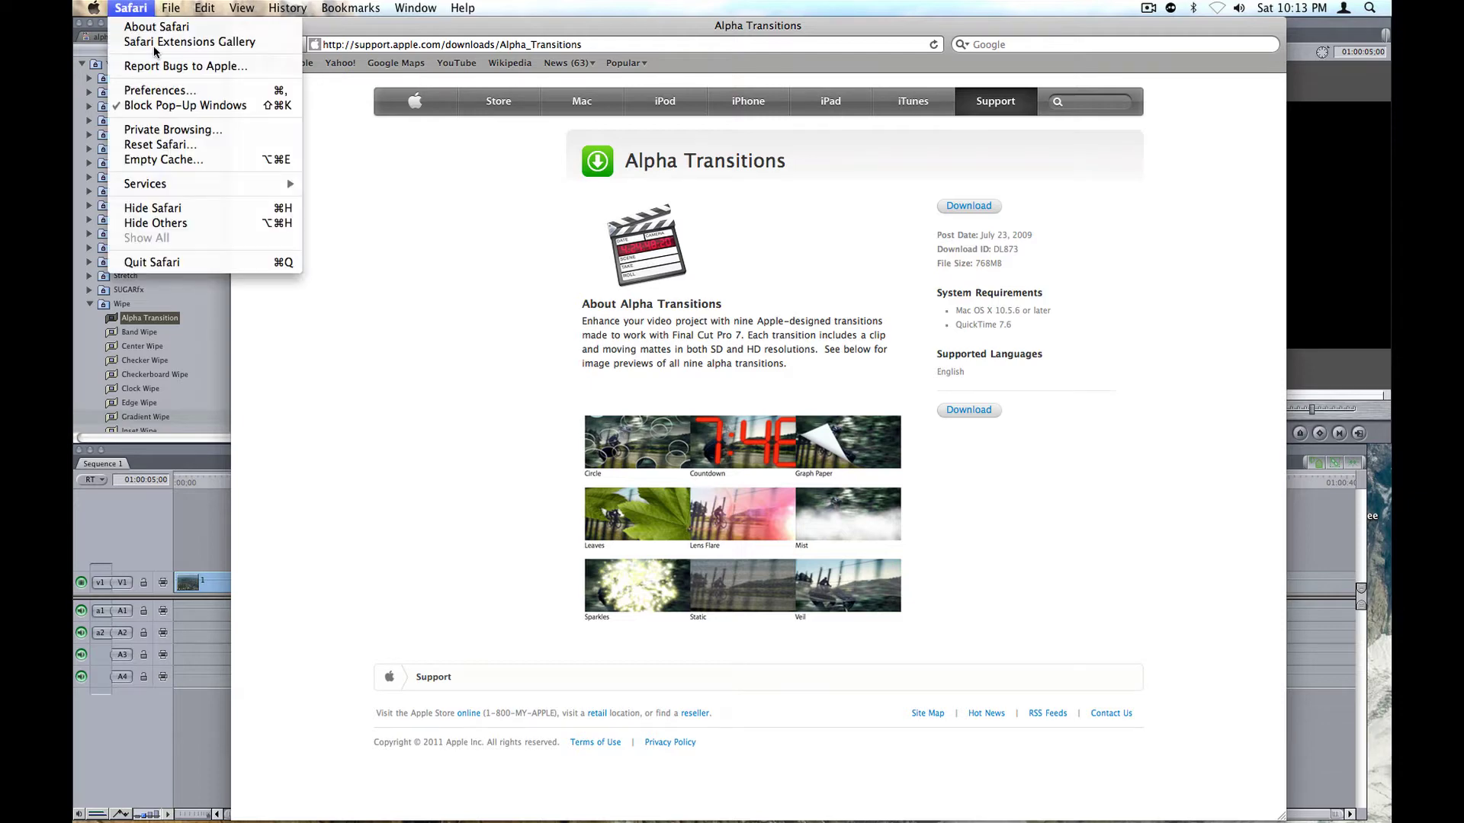
Step: Quit Safari, create a new project bin named 'alpha transitions', and open it
click(223, 263)
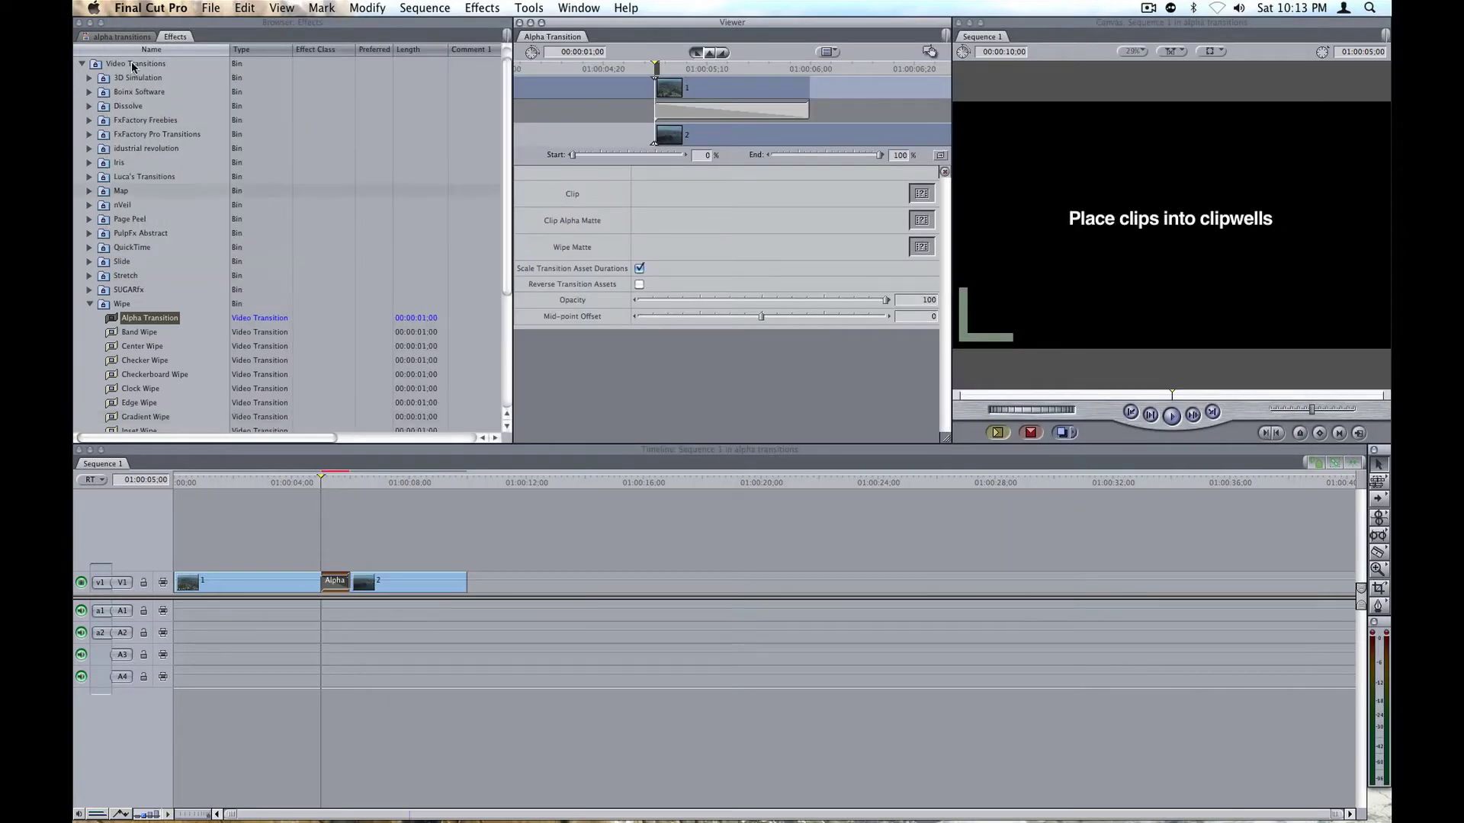
click(124, 37)
click(211, 266)
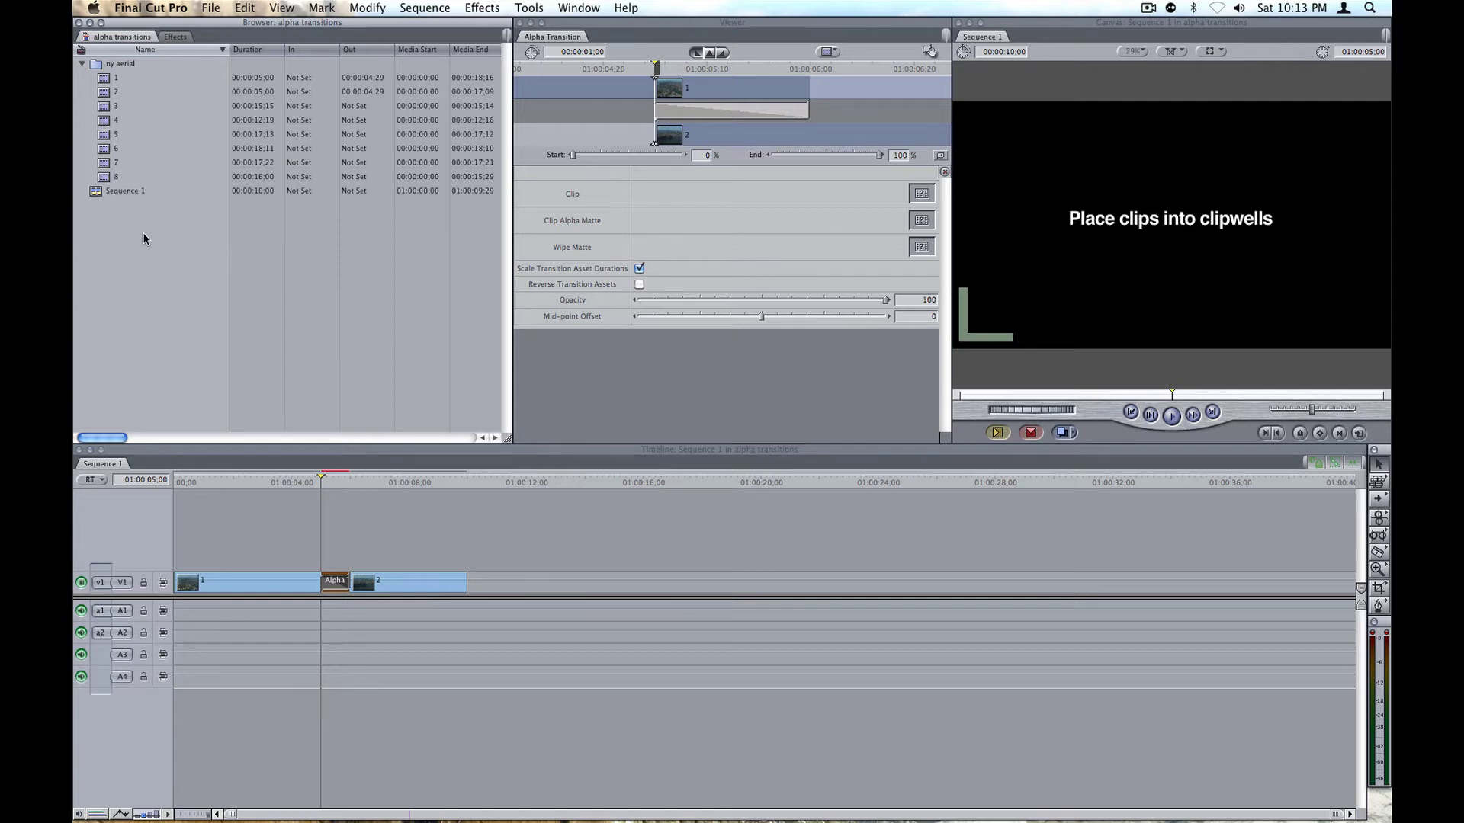
right_click(146, 228)
click(202, 264)
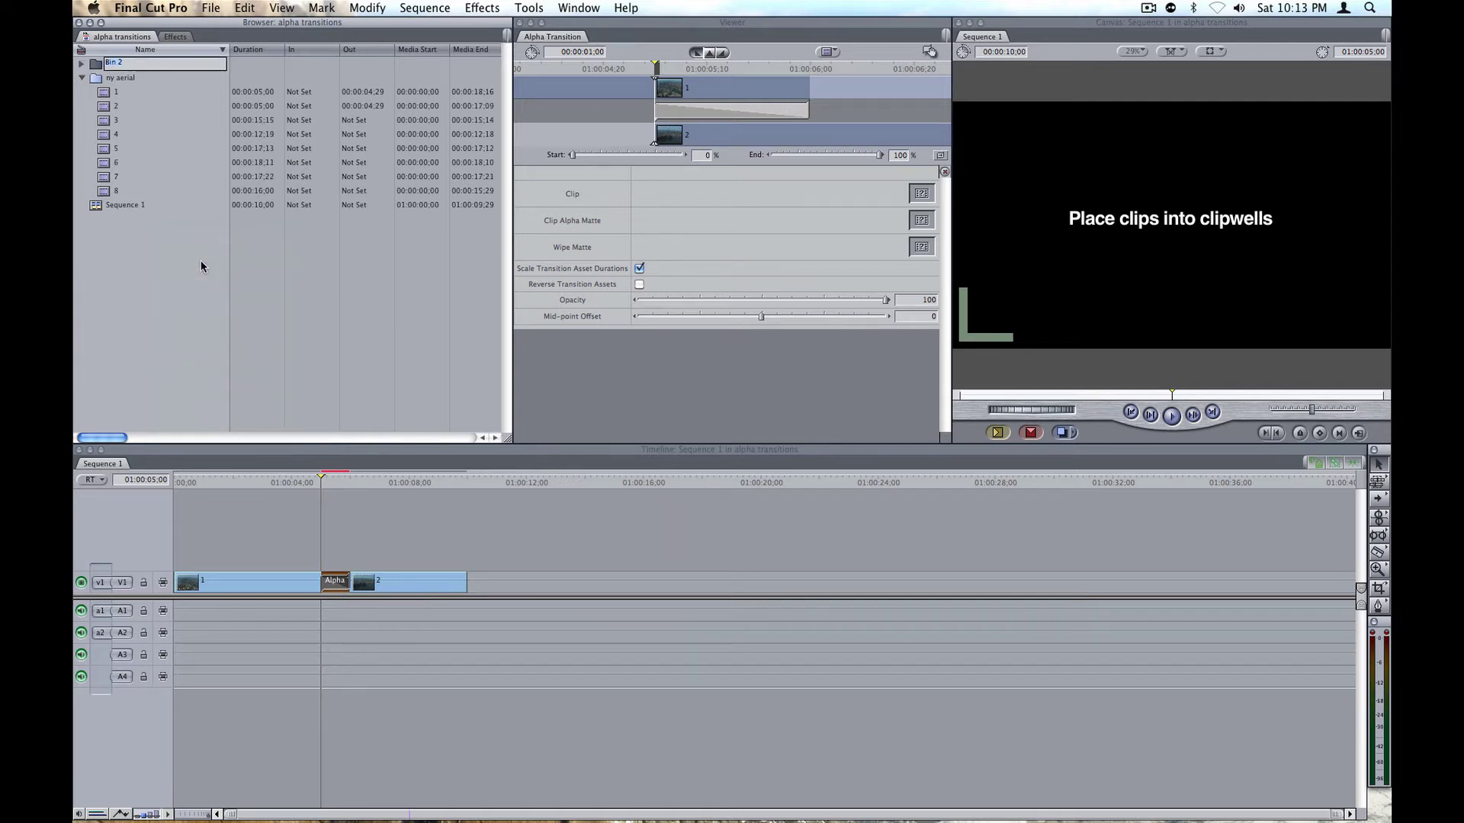
key(BackSpace)
text(alpha transitions)
key(Return)
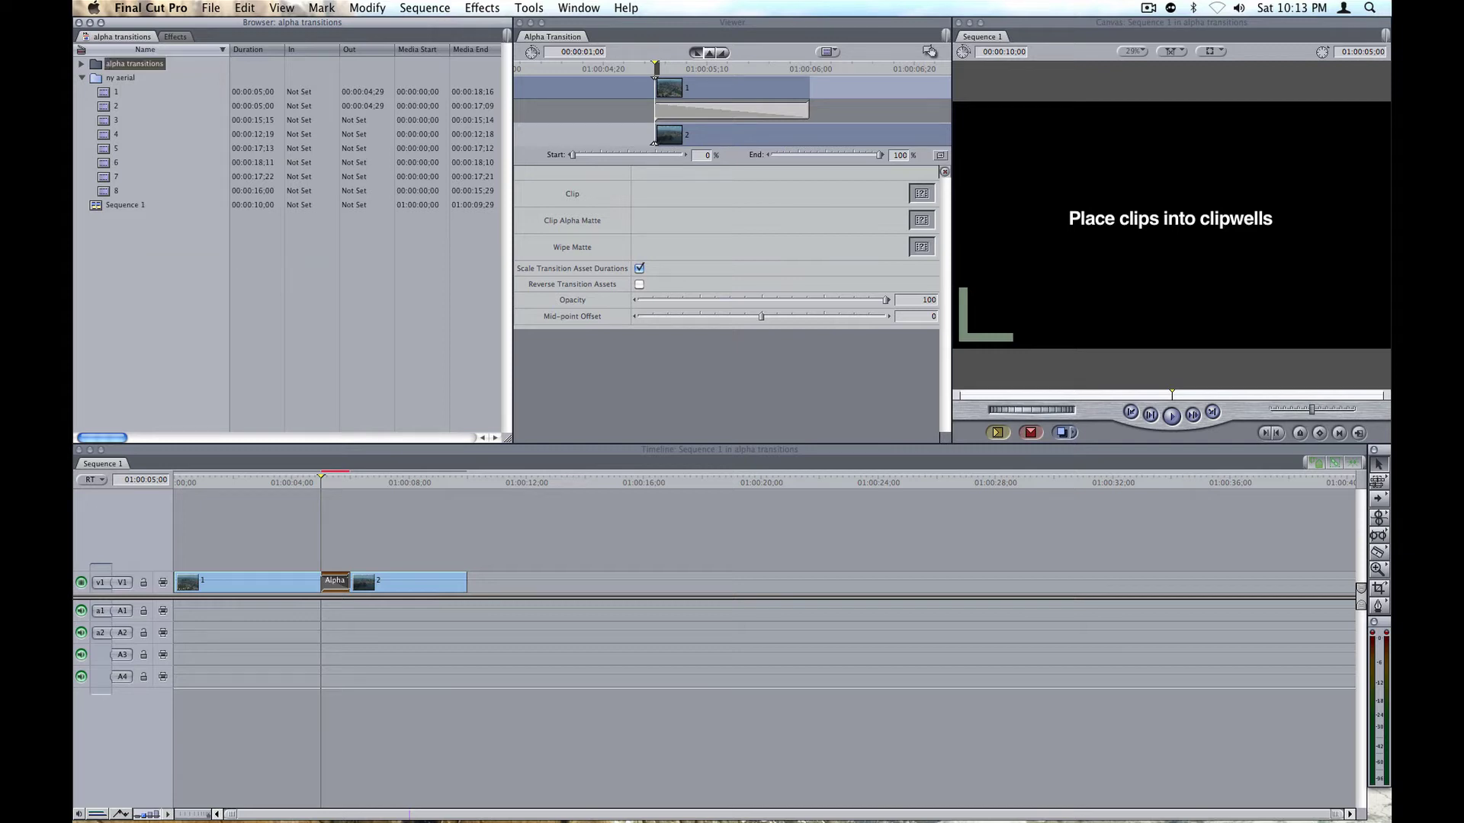
double_click(96, 63)
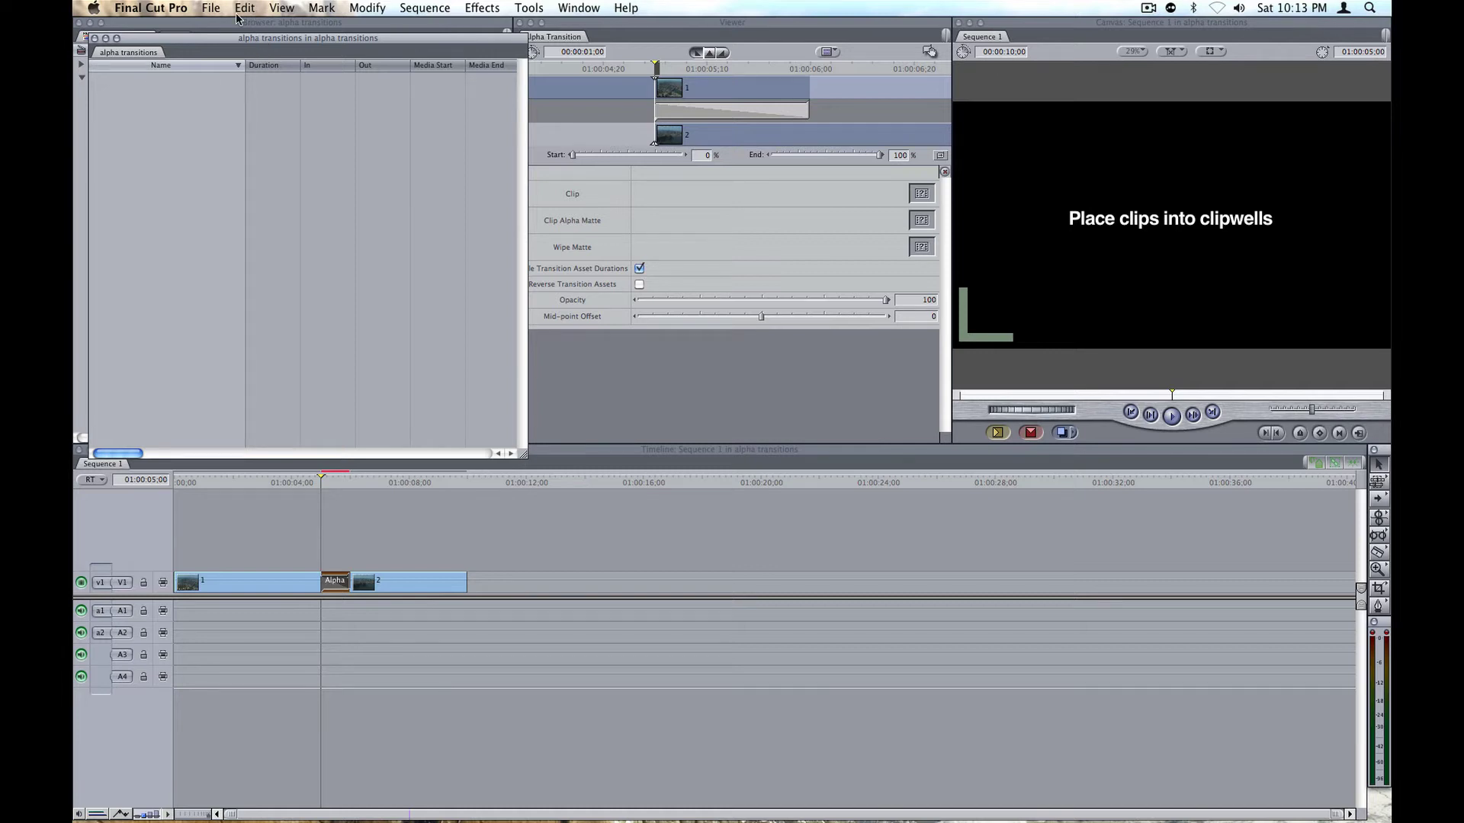
Step: Start a Cmd+I import from Alpha Transitions > Lens Flare (60 Frames) > SD, picking the alpha matte movie
key(super+i)
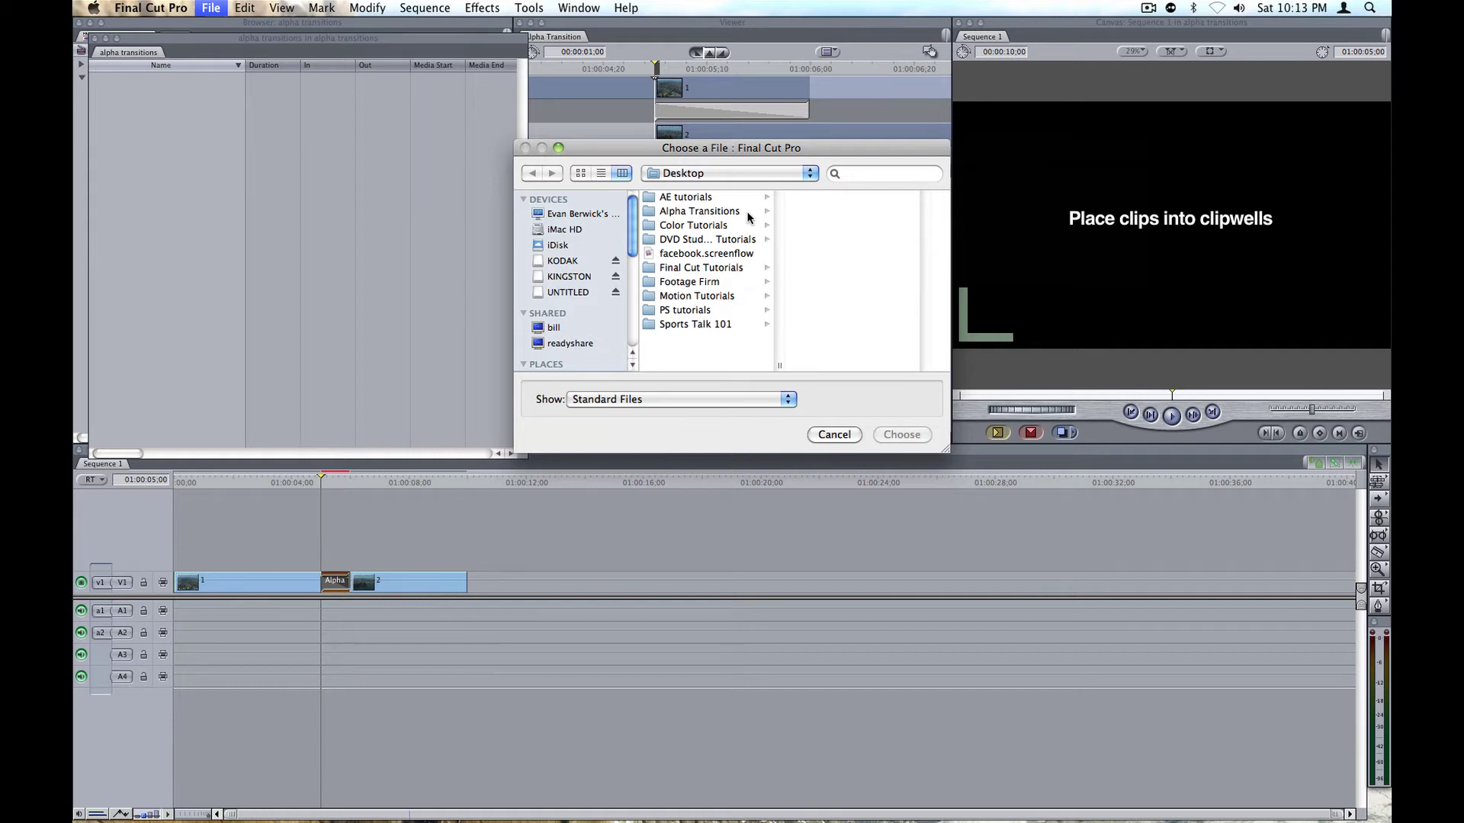
click(748, 213)
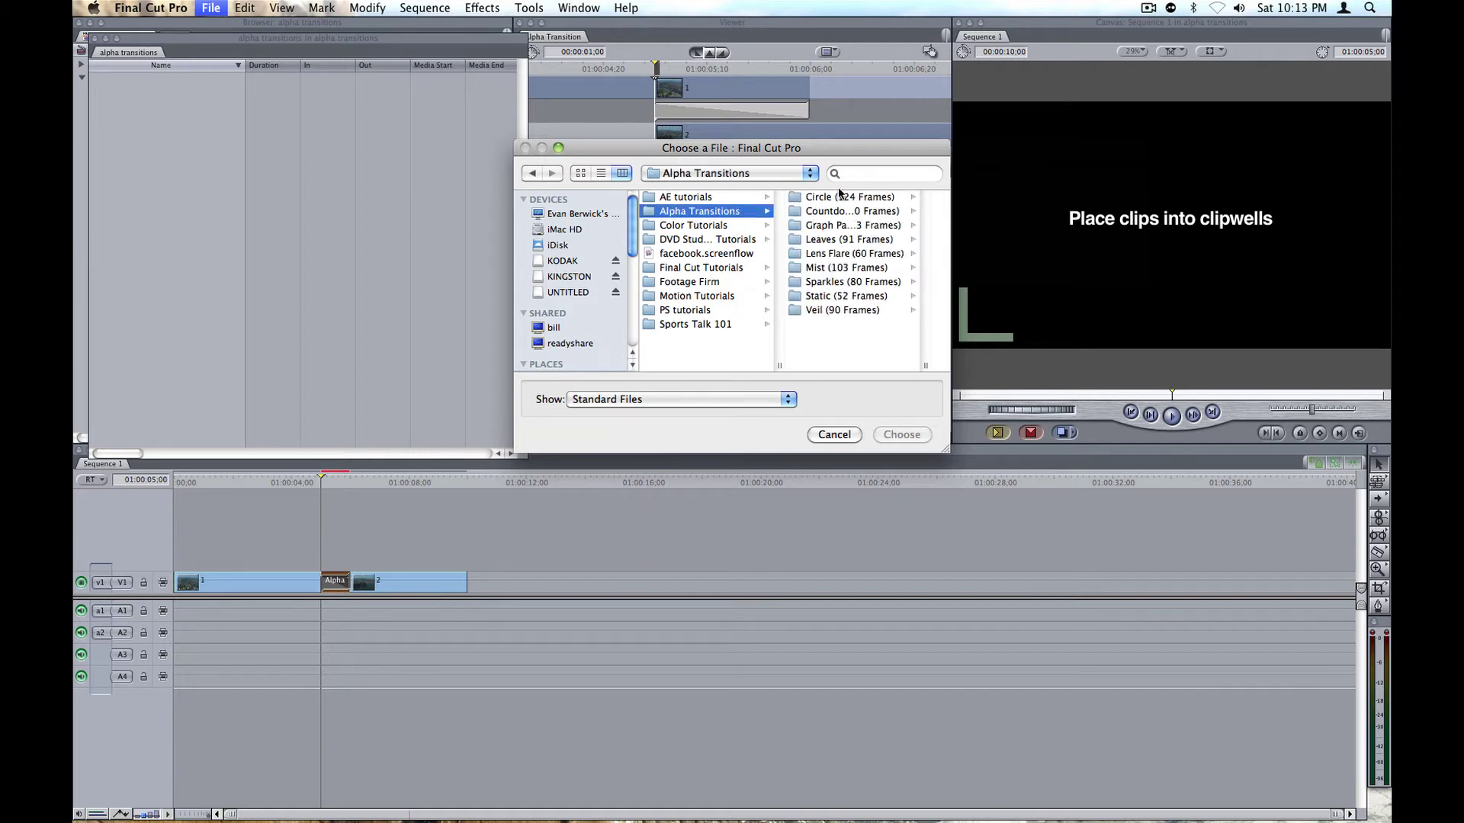
click(832, 257)
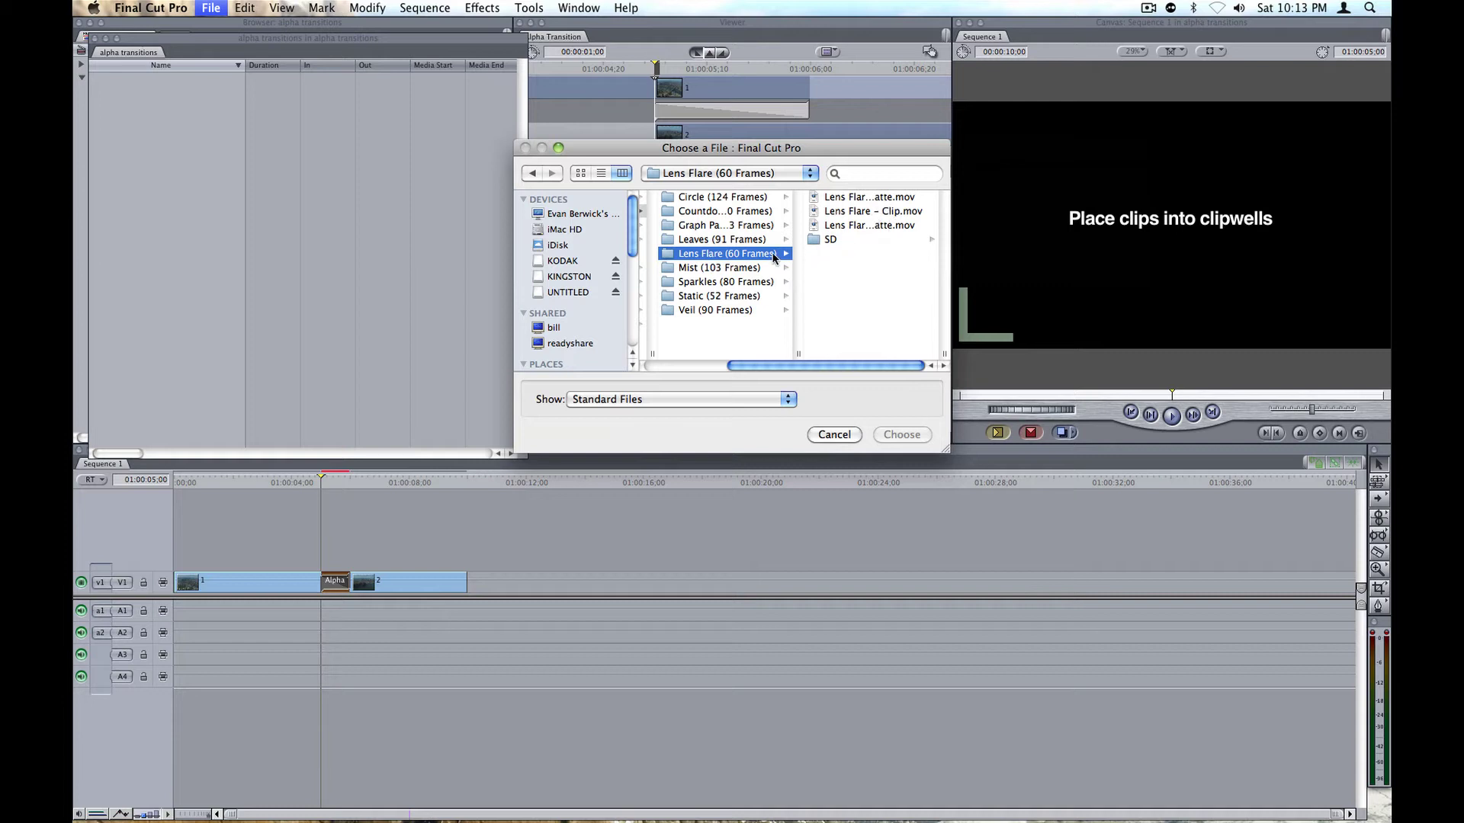
click(833, 243)
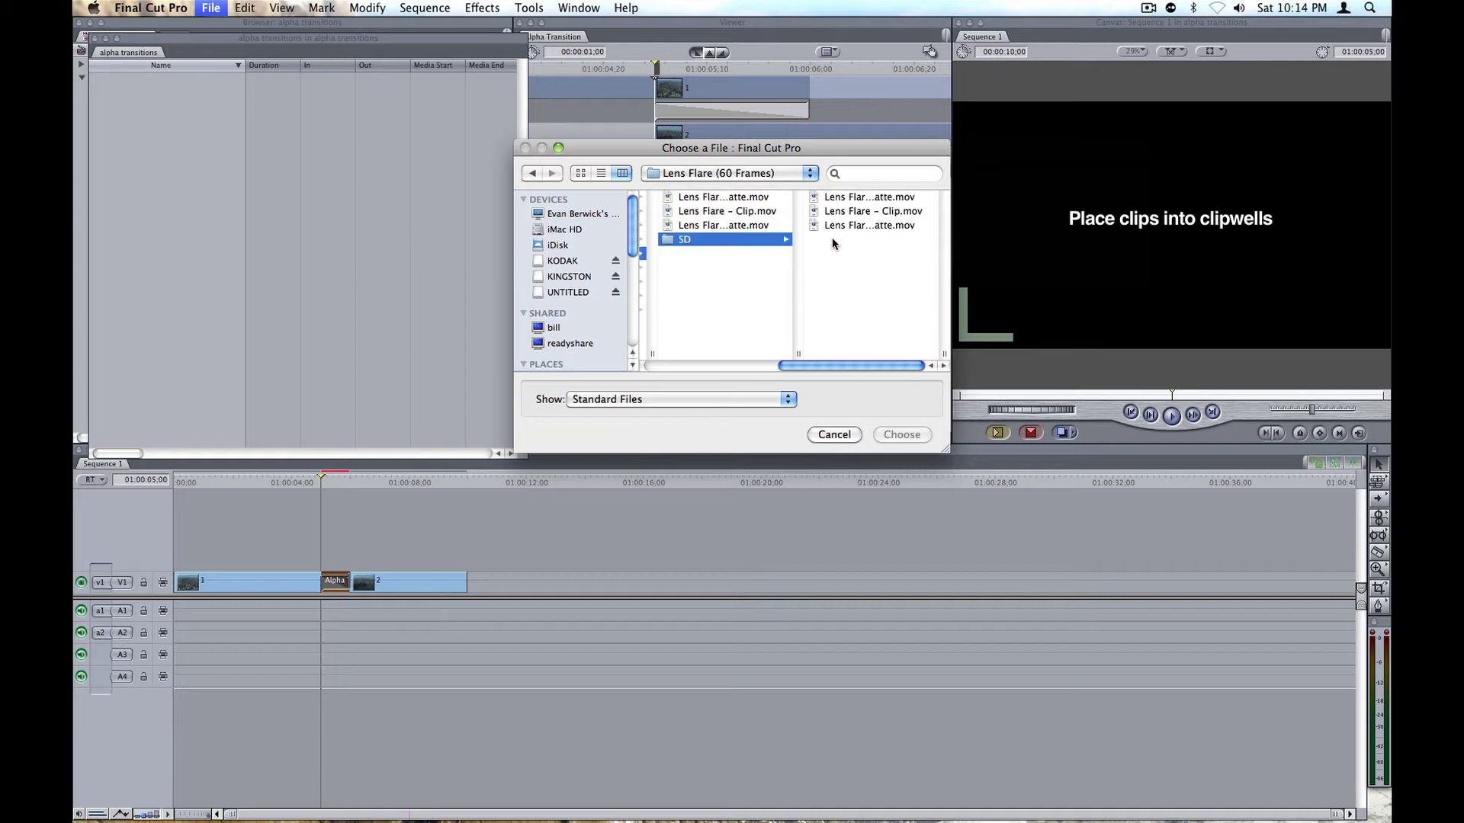
click(710, 199)
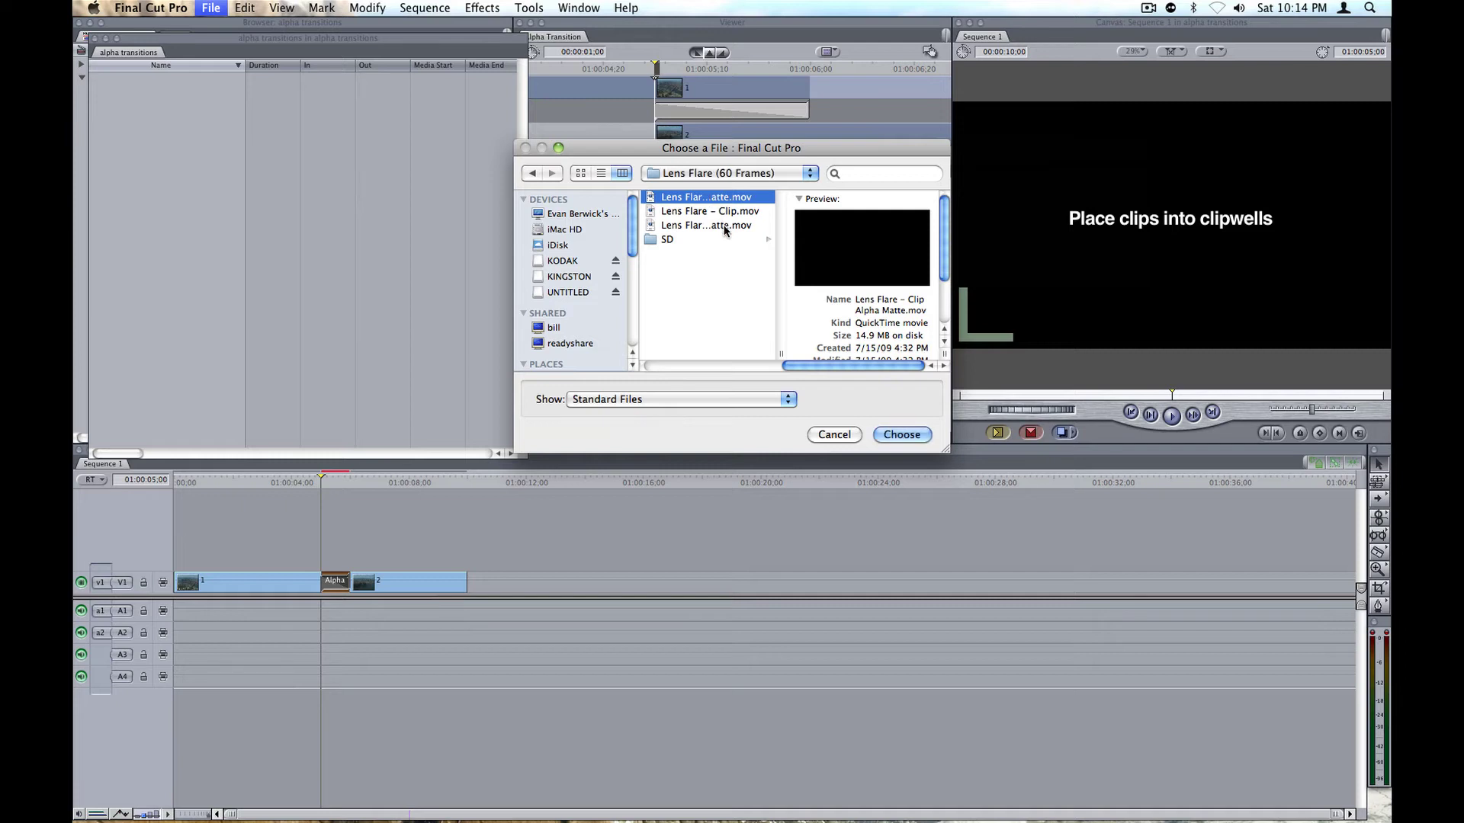
Step: Import all three Lens Flare files and show them in the expanded alpha transitions bin
shift+click(724, 226)
click(902, 437)
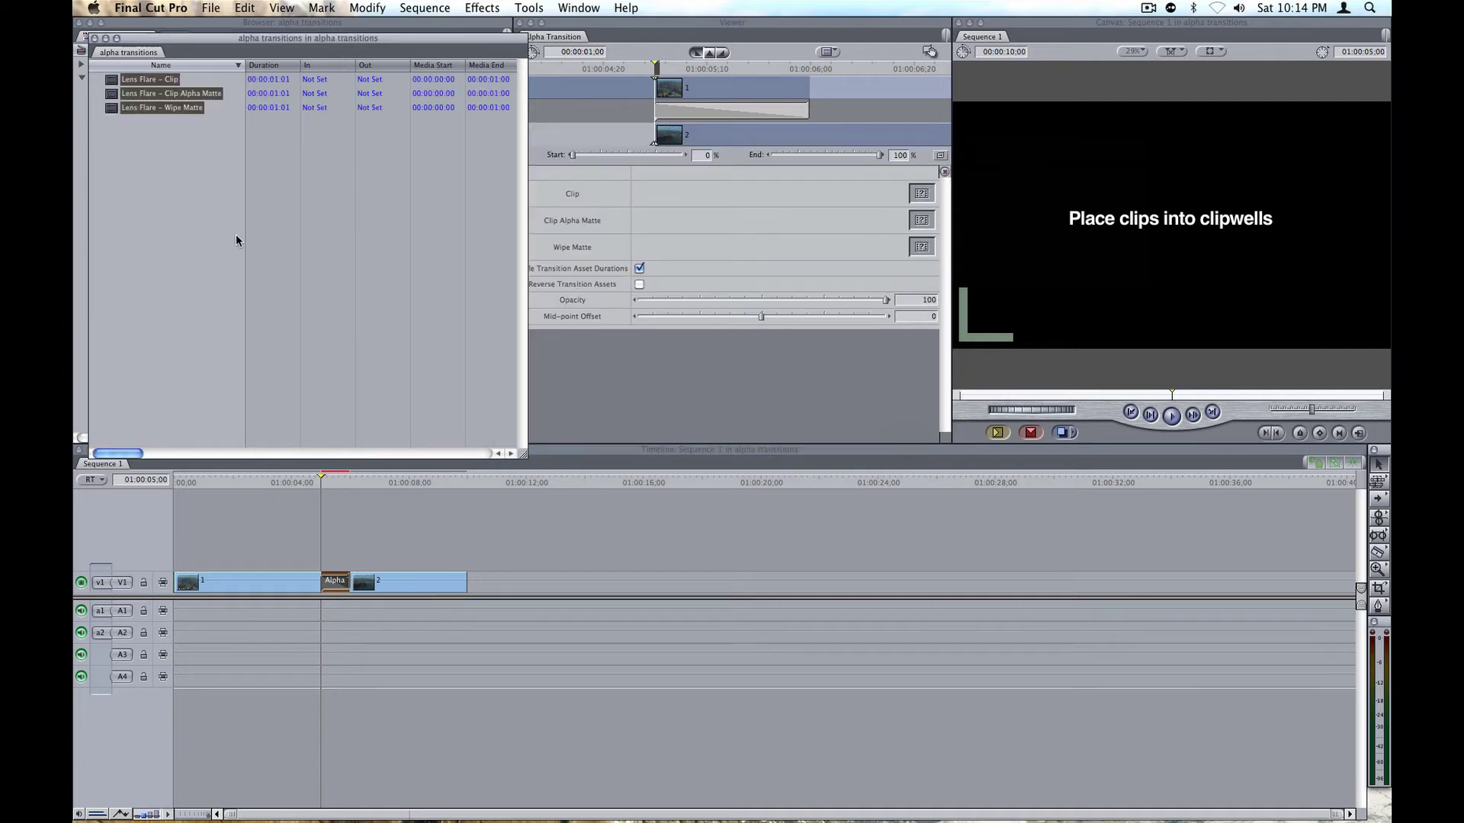
click(94, 39)
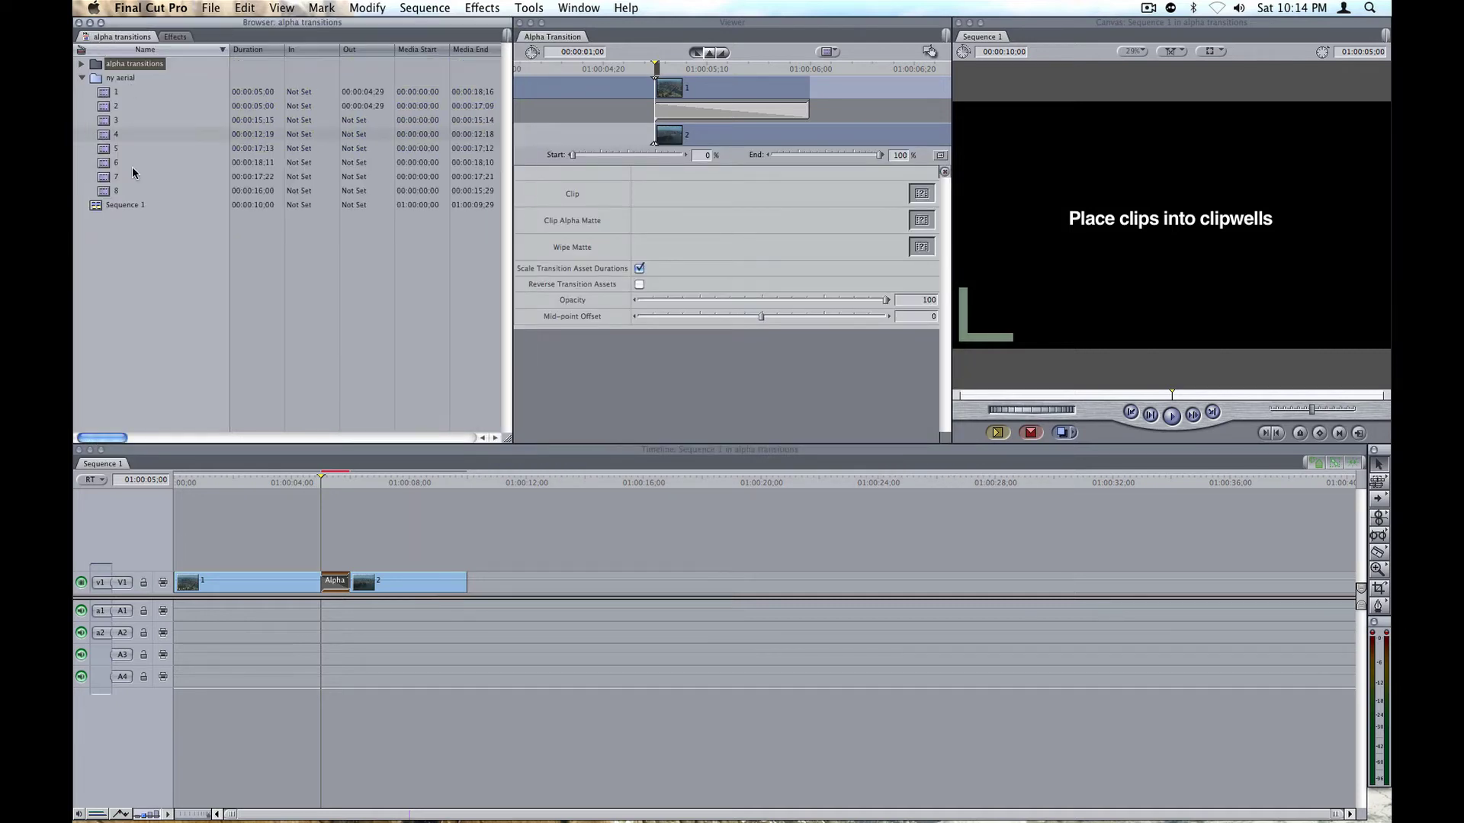
click(81, 78)
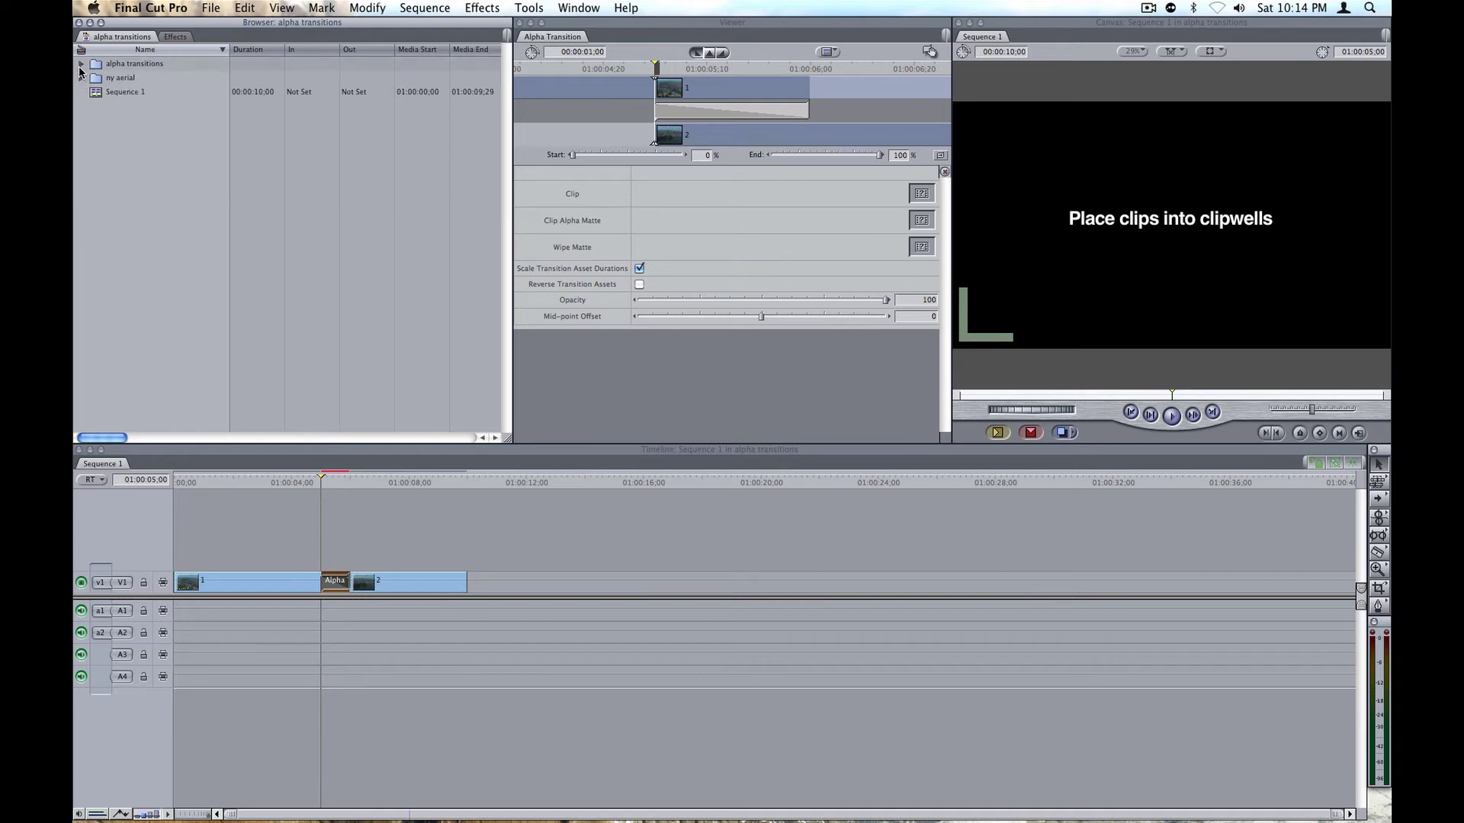
click(81, 64)
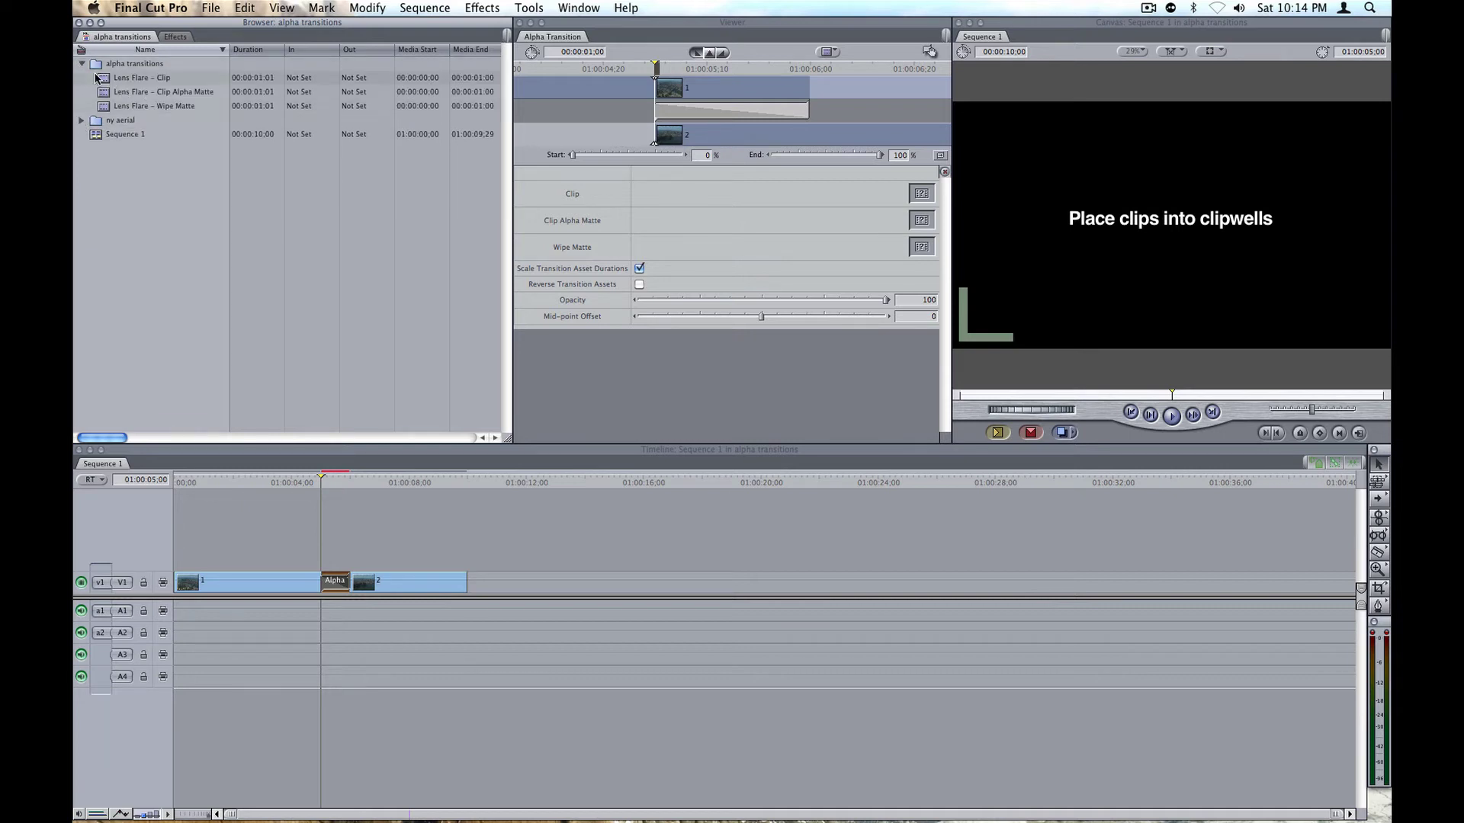
Step: Load Lens Flare Clip, Clip Alpha Matte and Wipe Matte into their transition clipwells
drag(107, 78, 922, 194)
drag(153, 92, 920, 219)
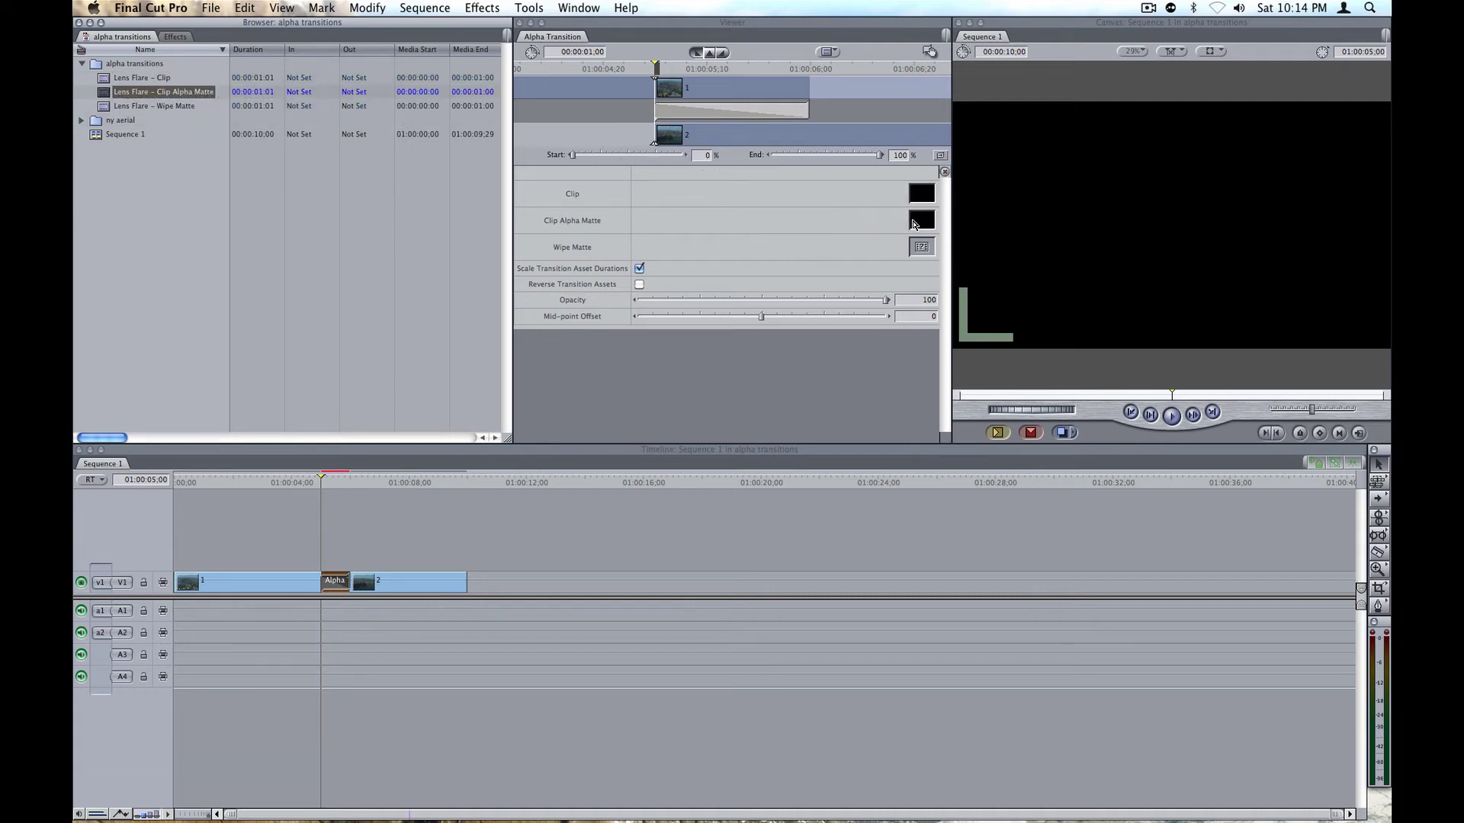
drag(152, 109, 925, 255)
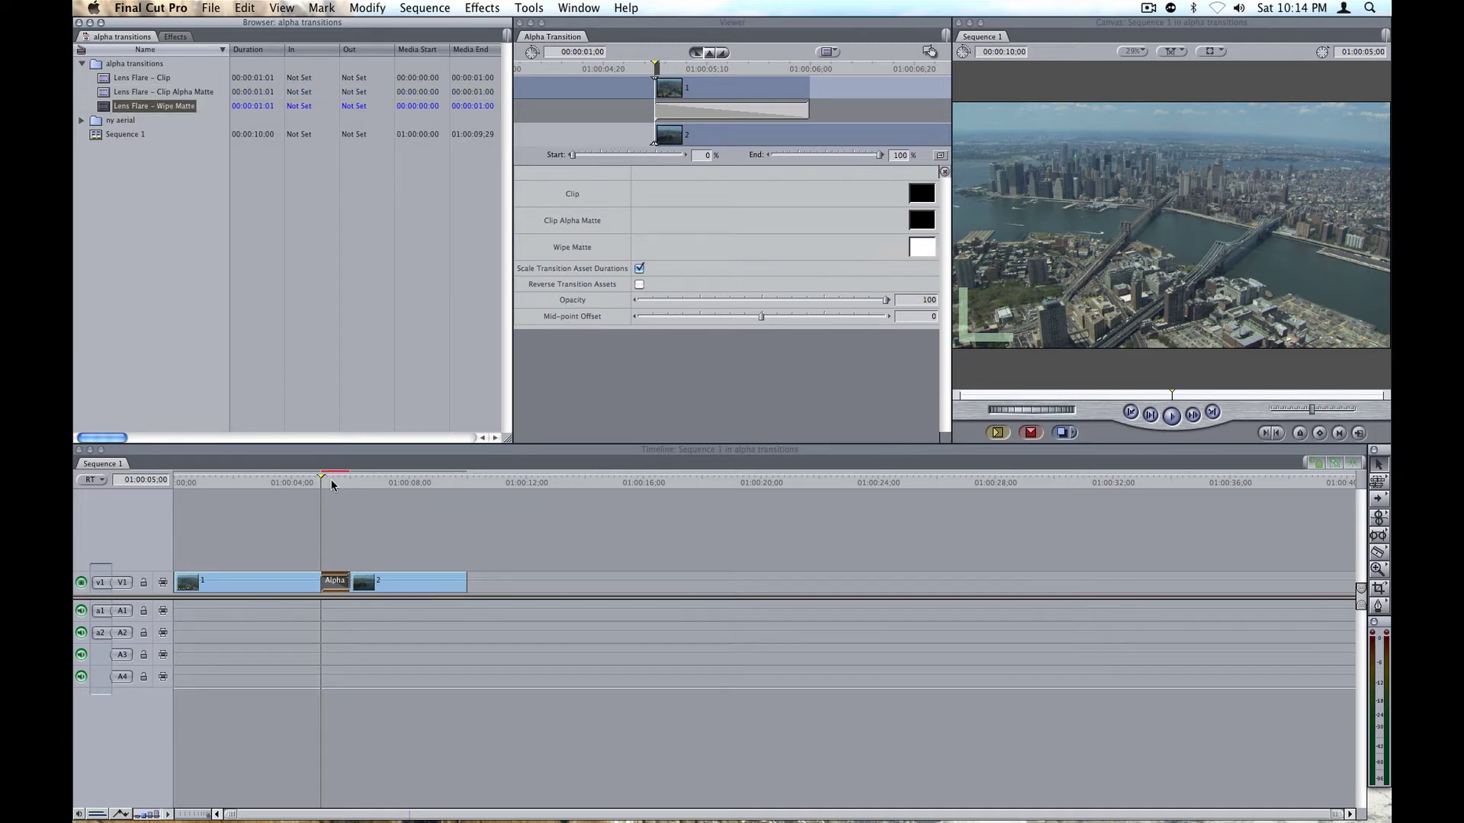
Step: With the timeline active and RT settings unchanged, render Sequence 1 using Cmd+R
click(392, 453)
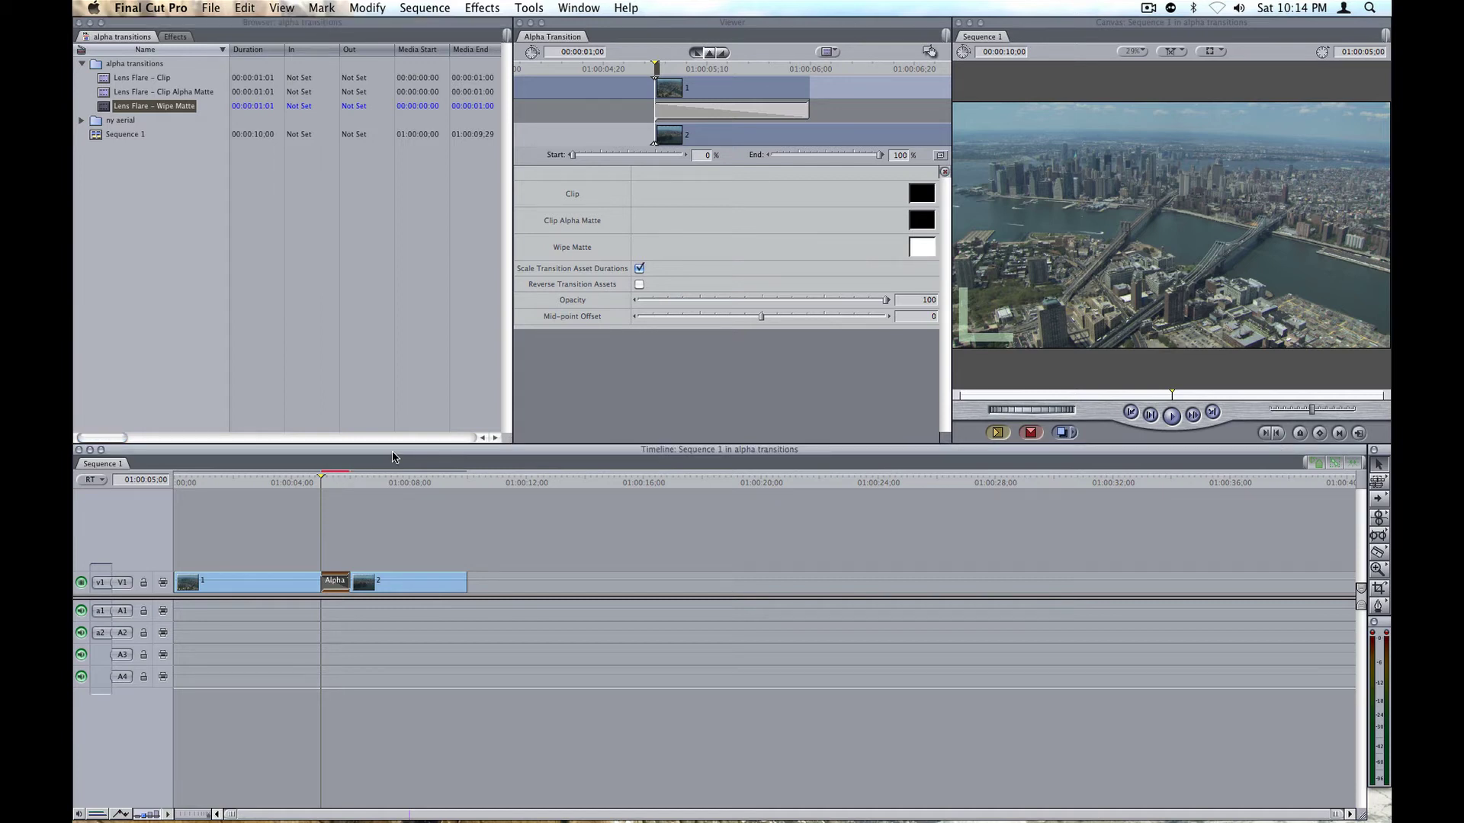
click(91, 481)
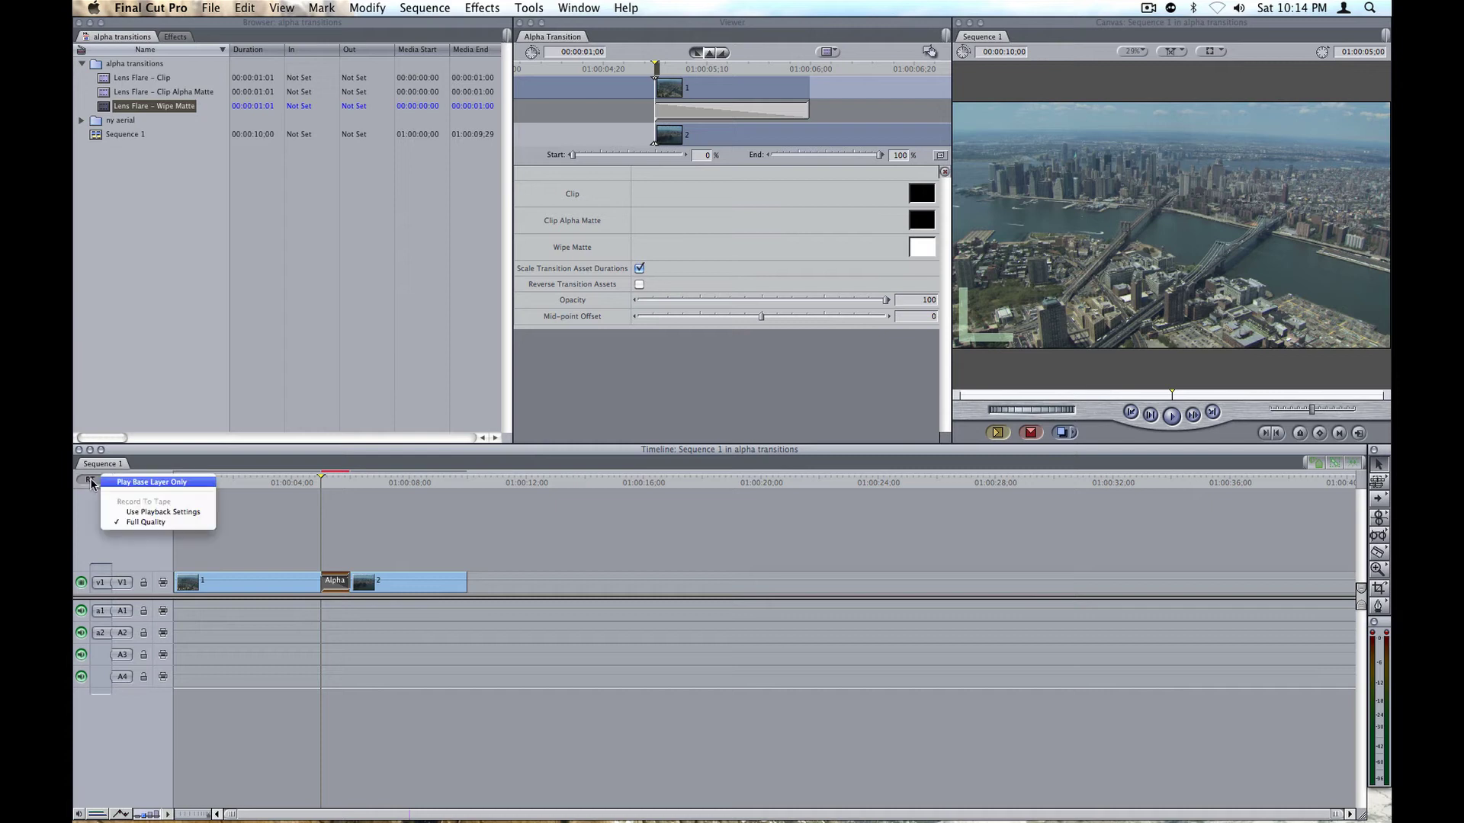
click(463, 493)
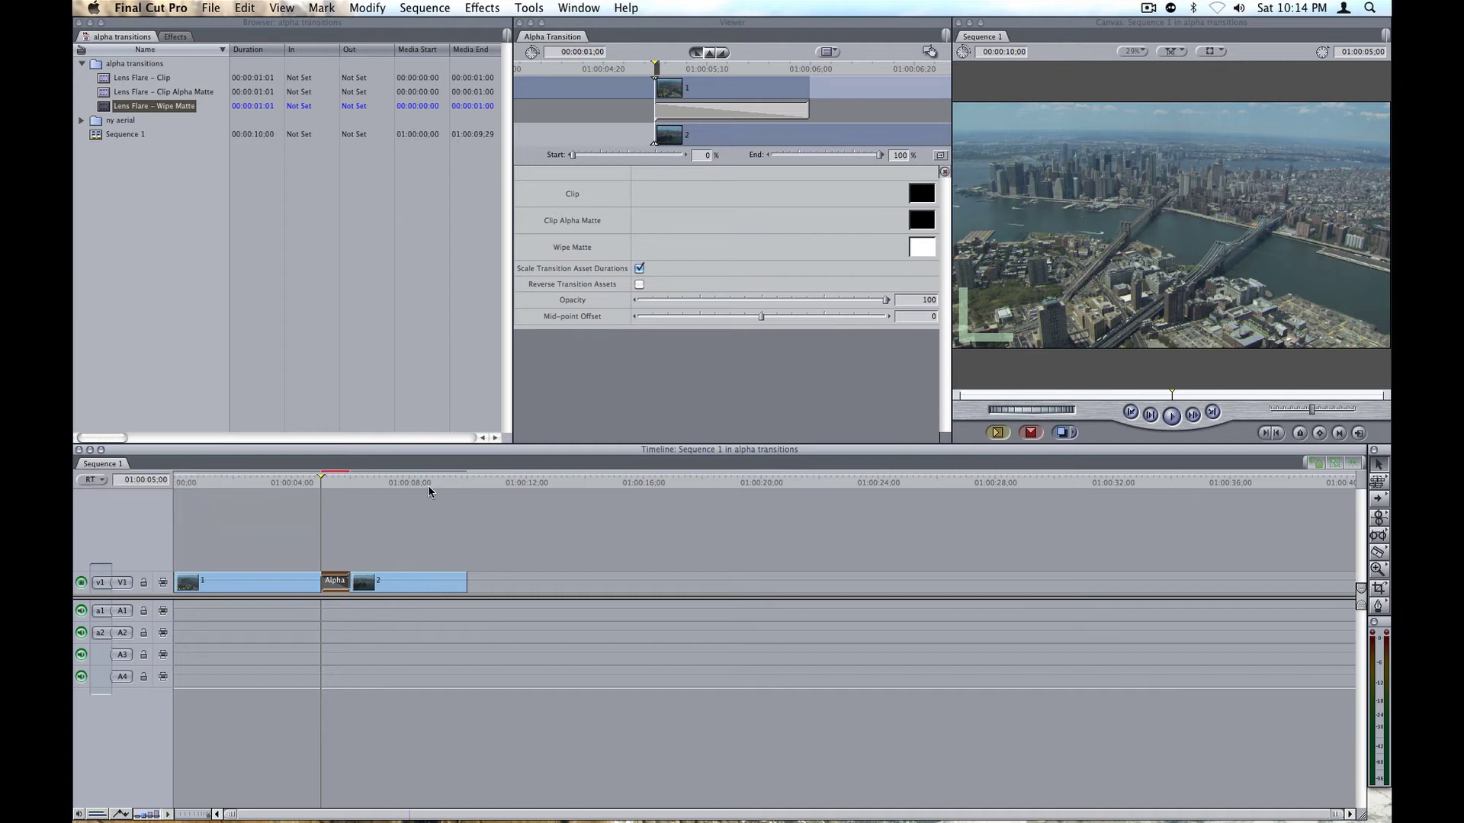
key(super+r)
Step: Deselect the transition, return to the sequence start, and play through the lens flare into clip 2
click(381, 539)
click(183, 482)
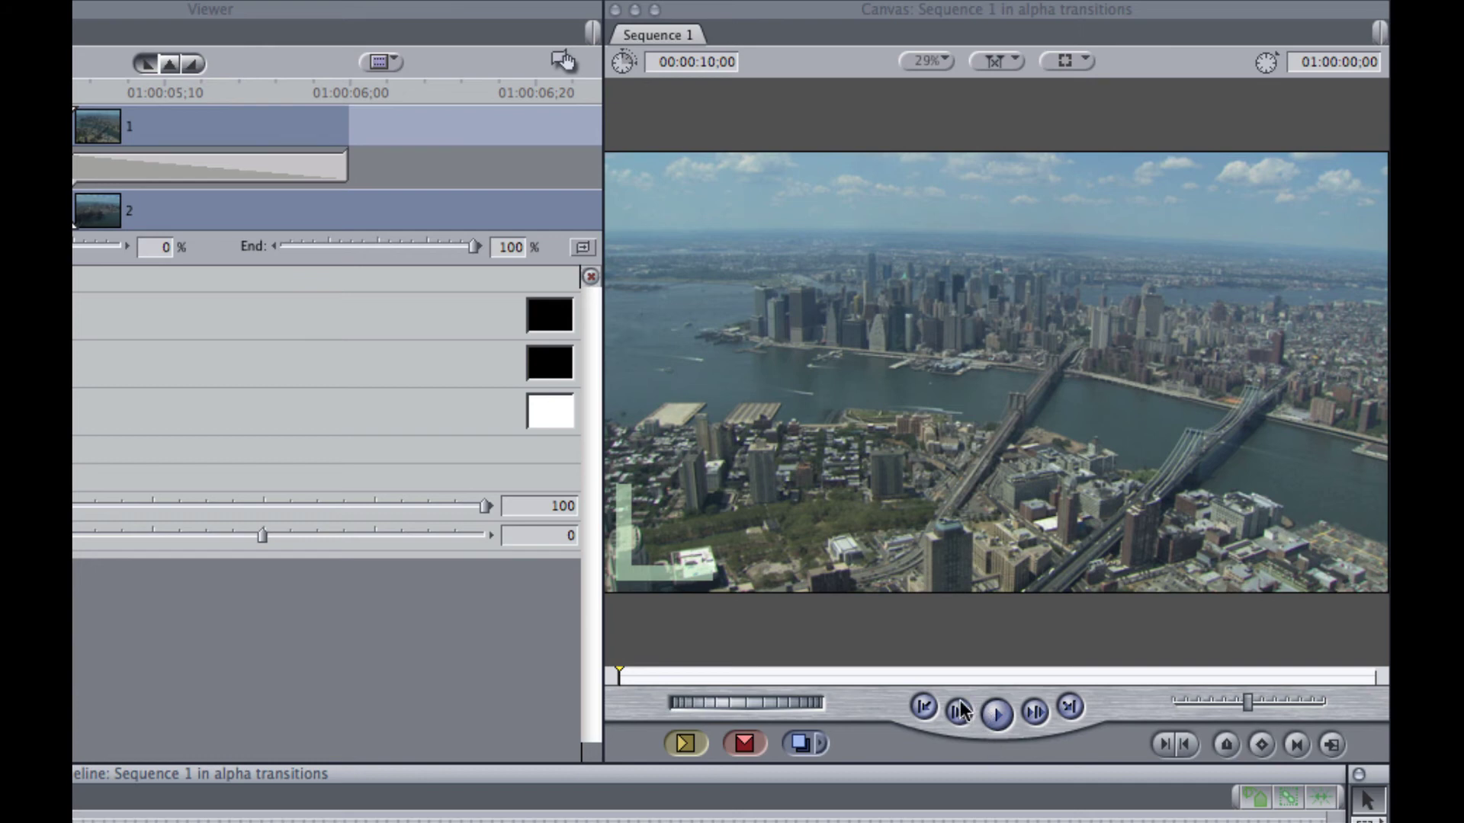
click(1171, 416)
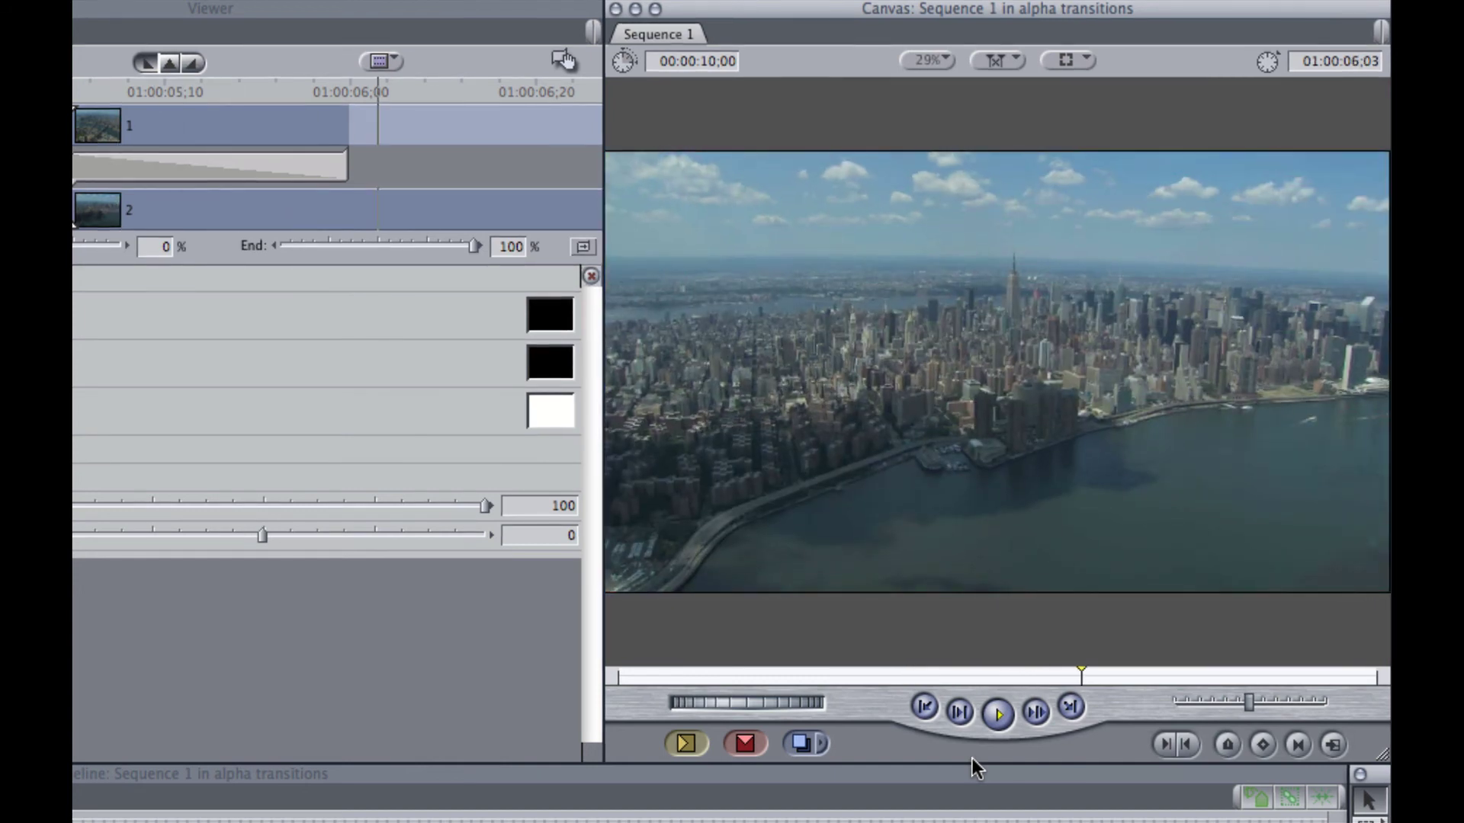
click(994, 722)
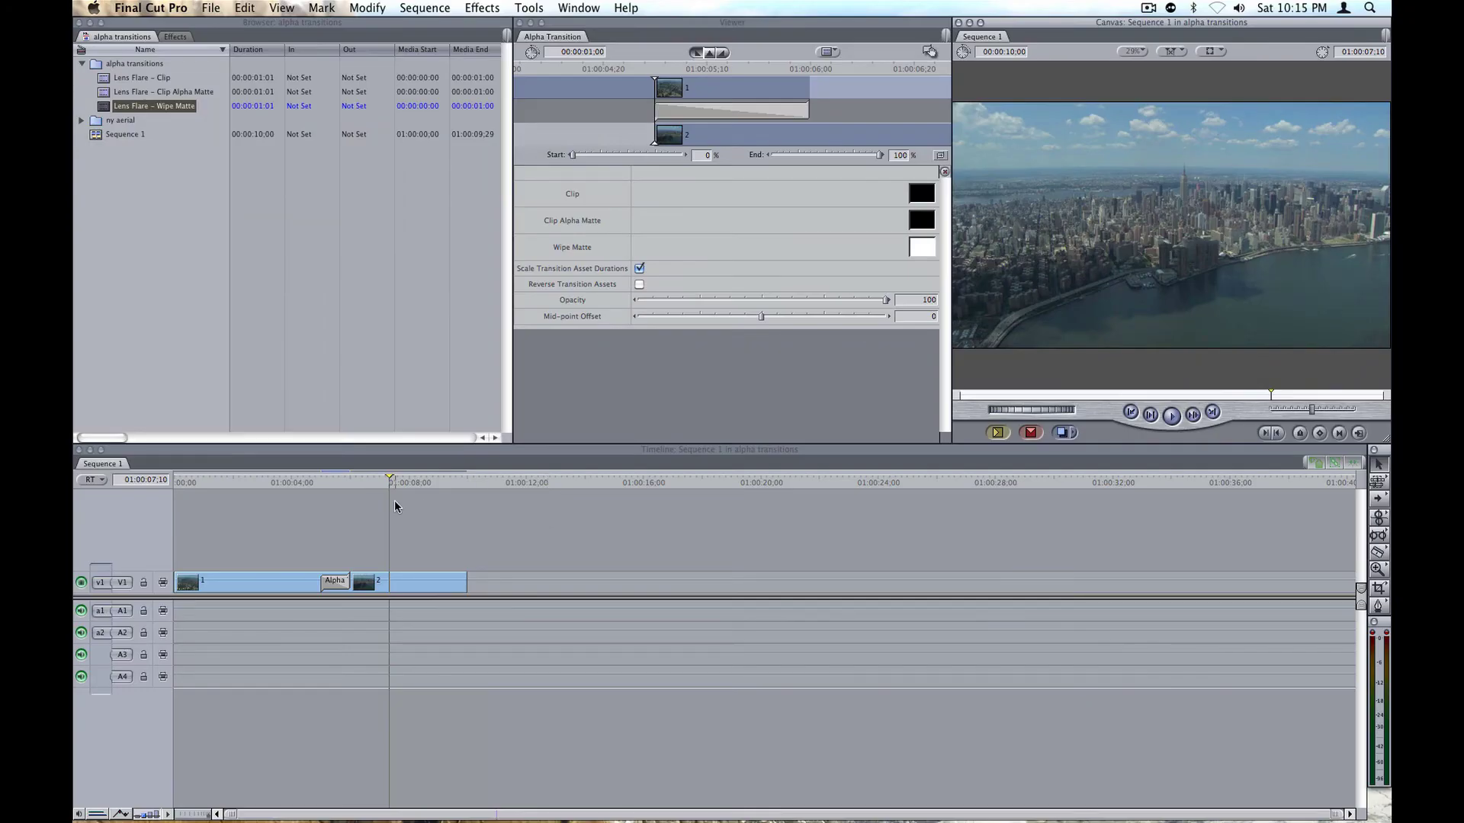
click(313, 478)
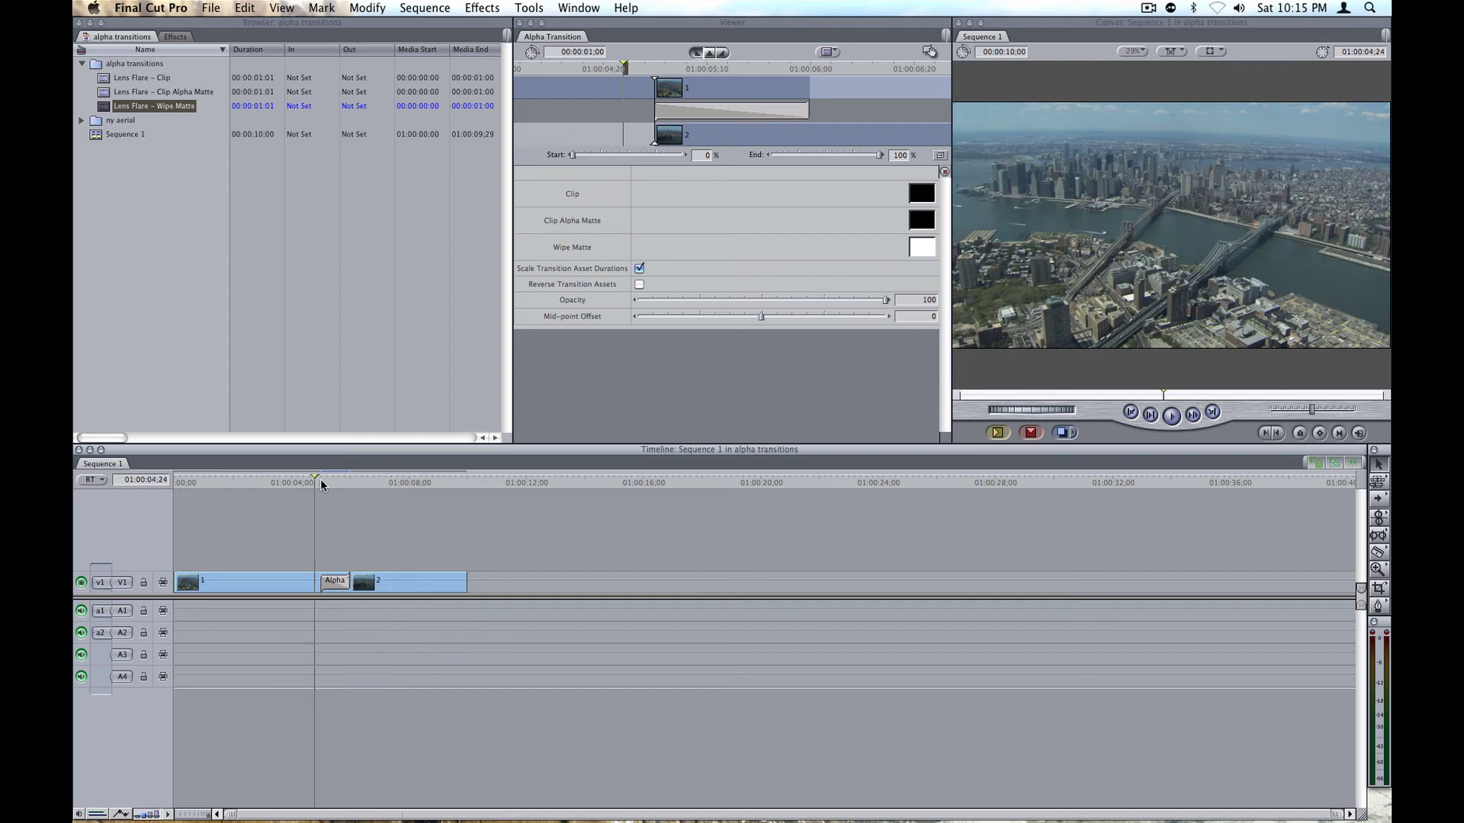
key(Right)
key(Right)
key(Right)
key(Right)
key(Right)
key(Right)
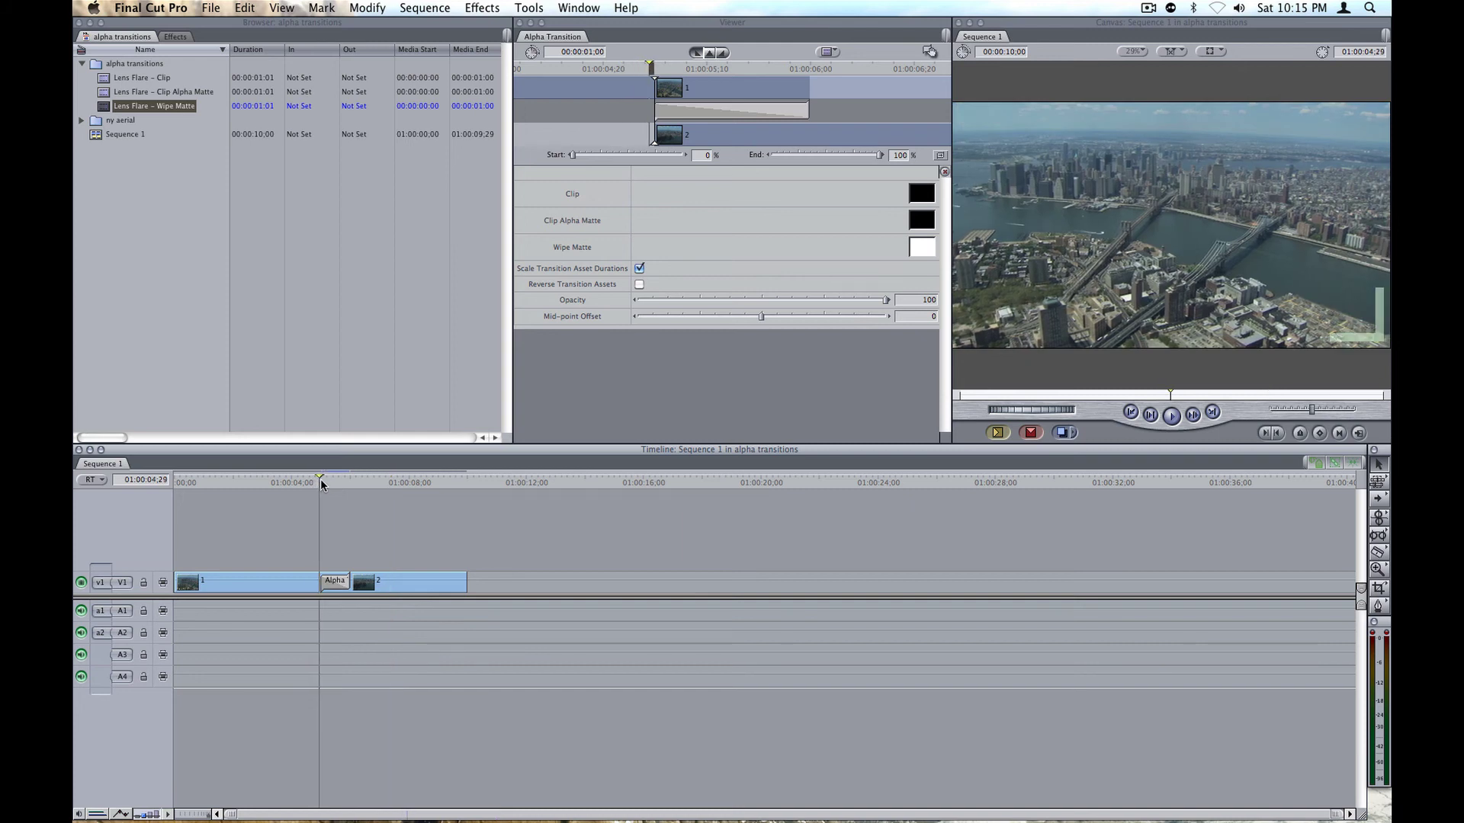
key(Right)
key(Right)
key(Right)
key(Right)
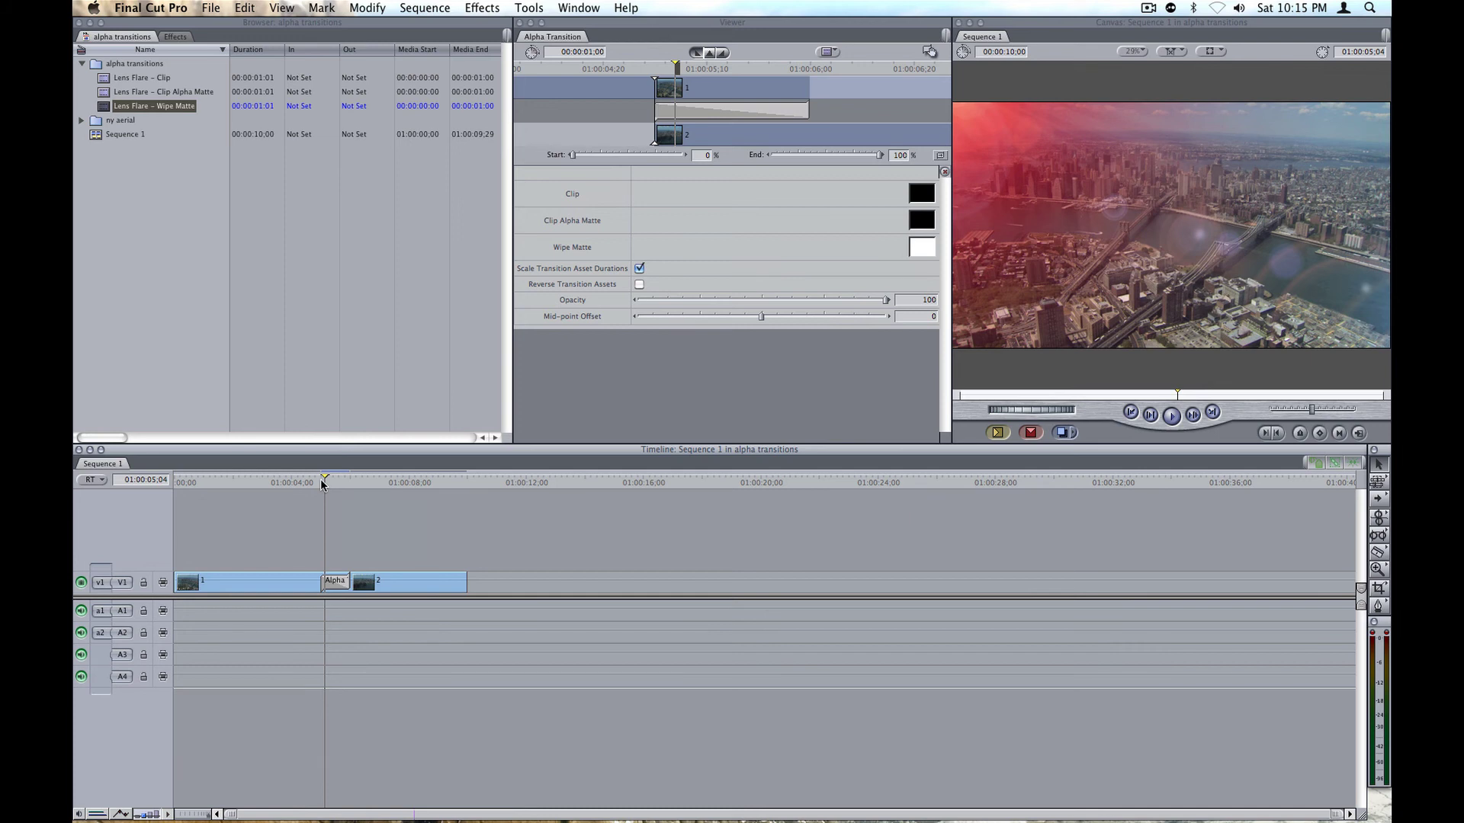
key(Right)
key(Right)
key(Right)
key(Right)
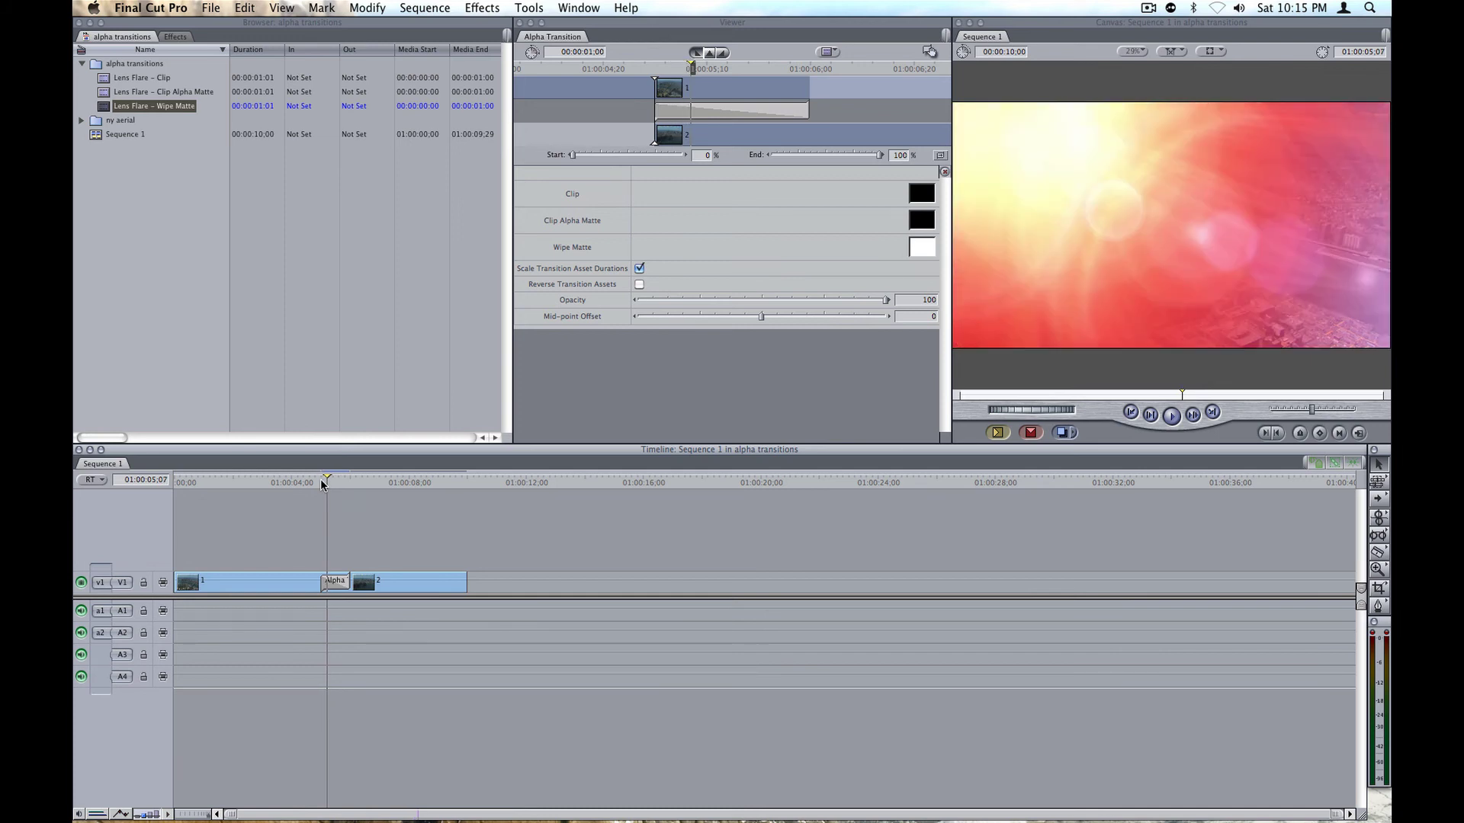
key(Right)
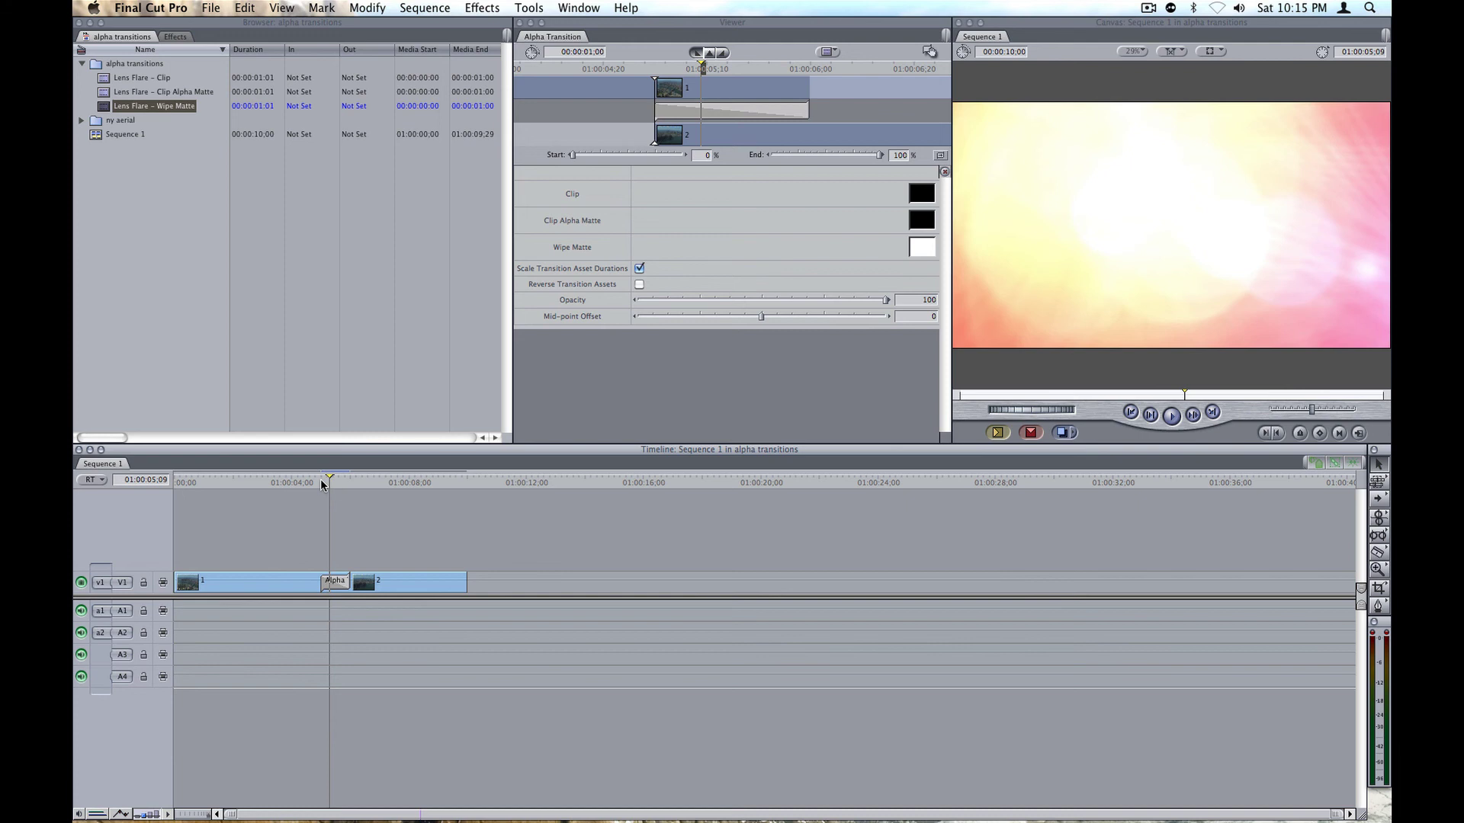
key(Right)
key(Right)
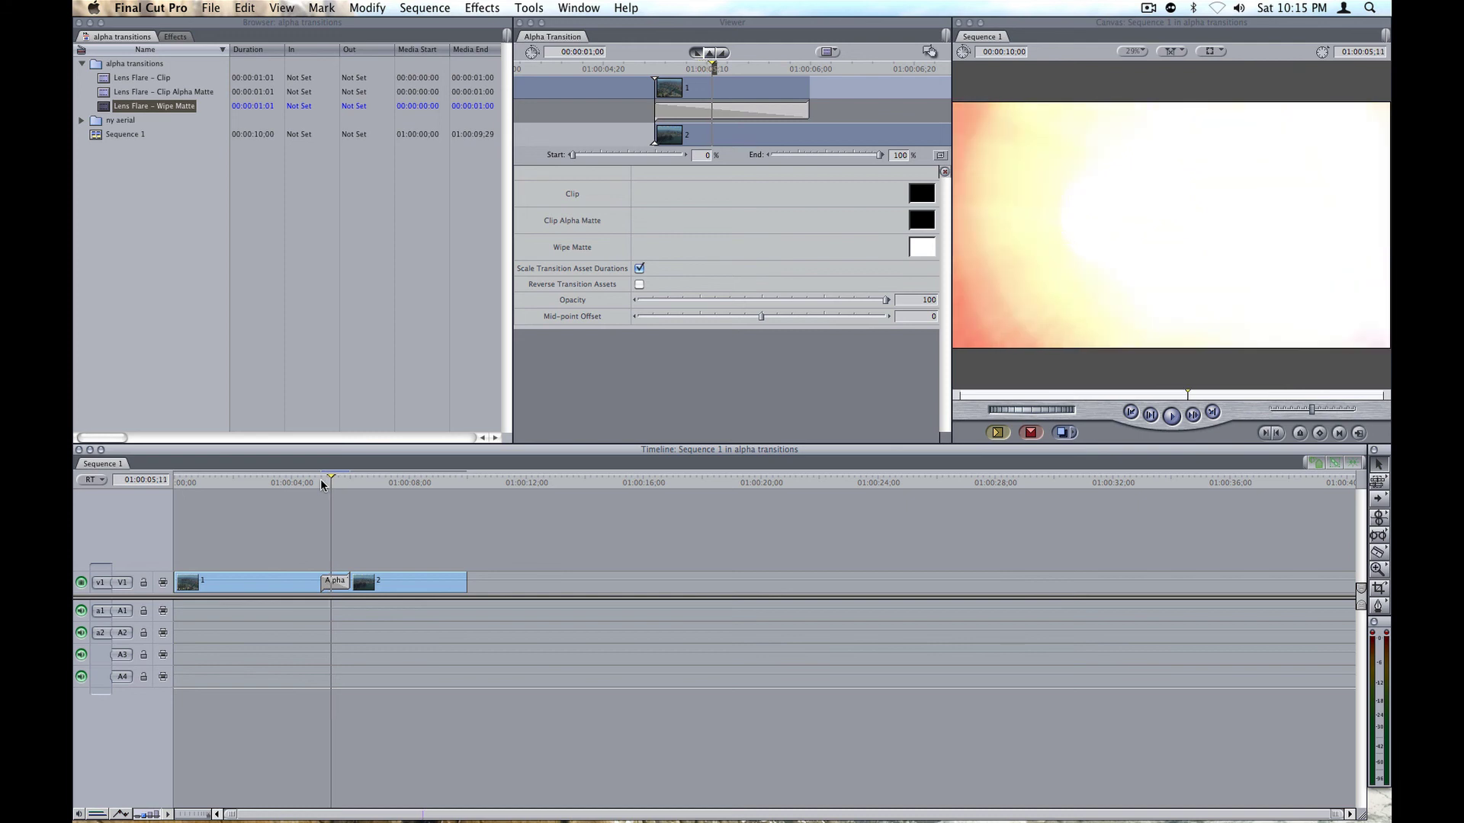
key(Right)
key(Right)
key(Right)
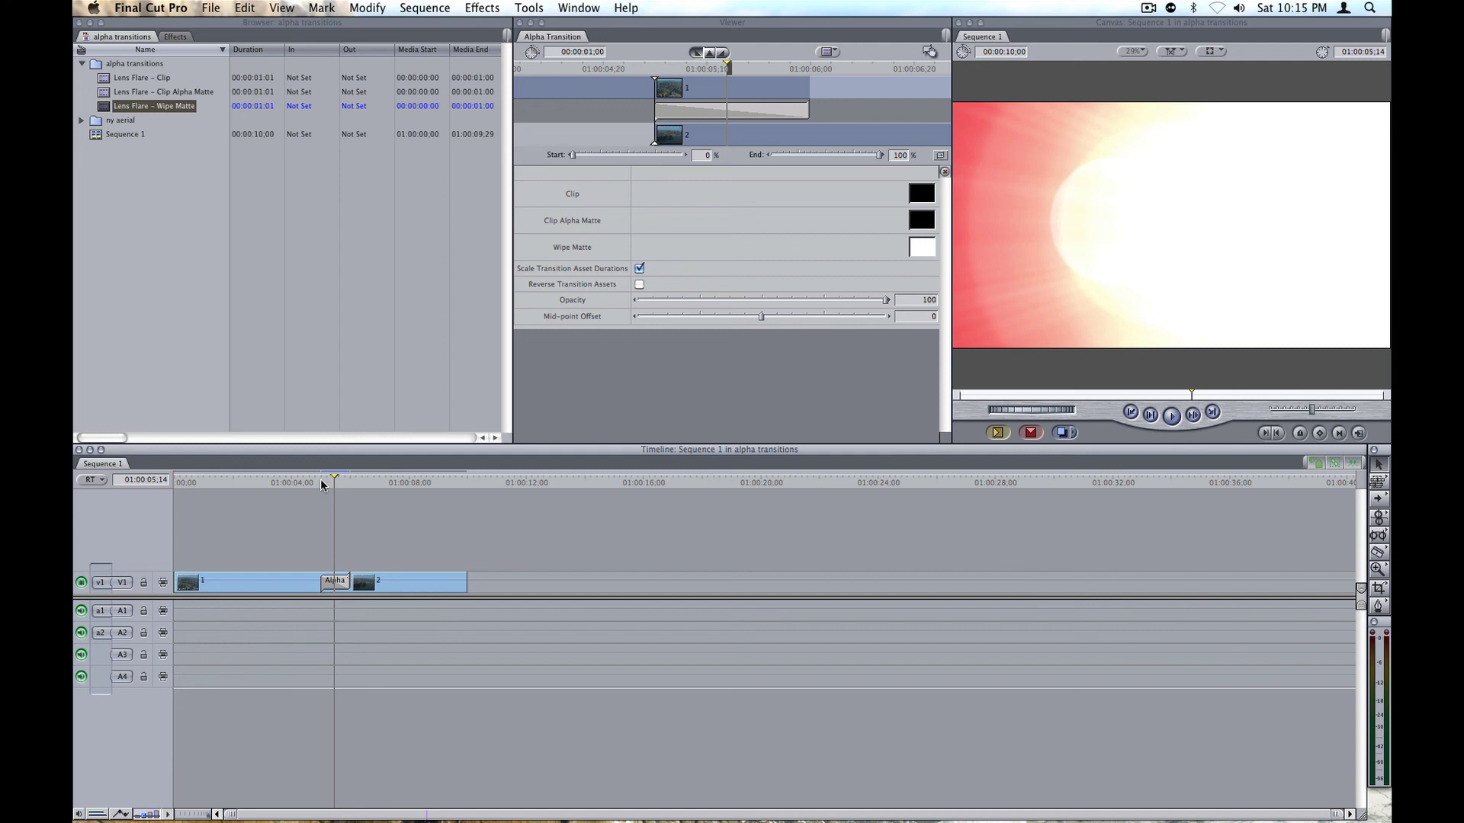
key(Right)
key(Right)
key(Right)
key(Right)
key(Right)
key(Right)
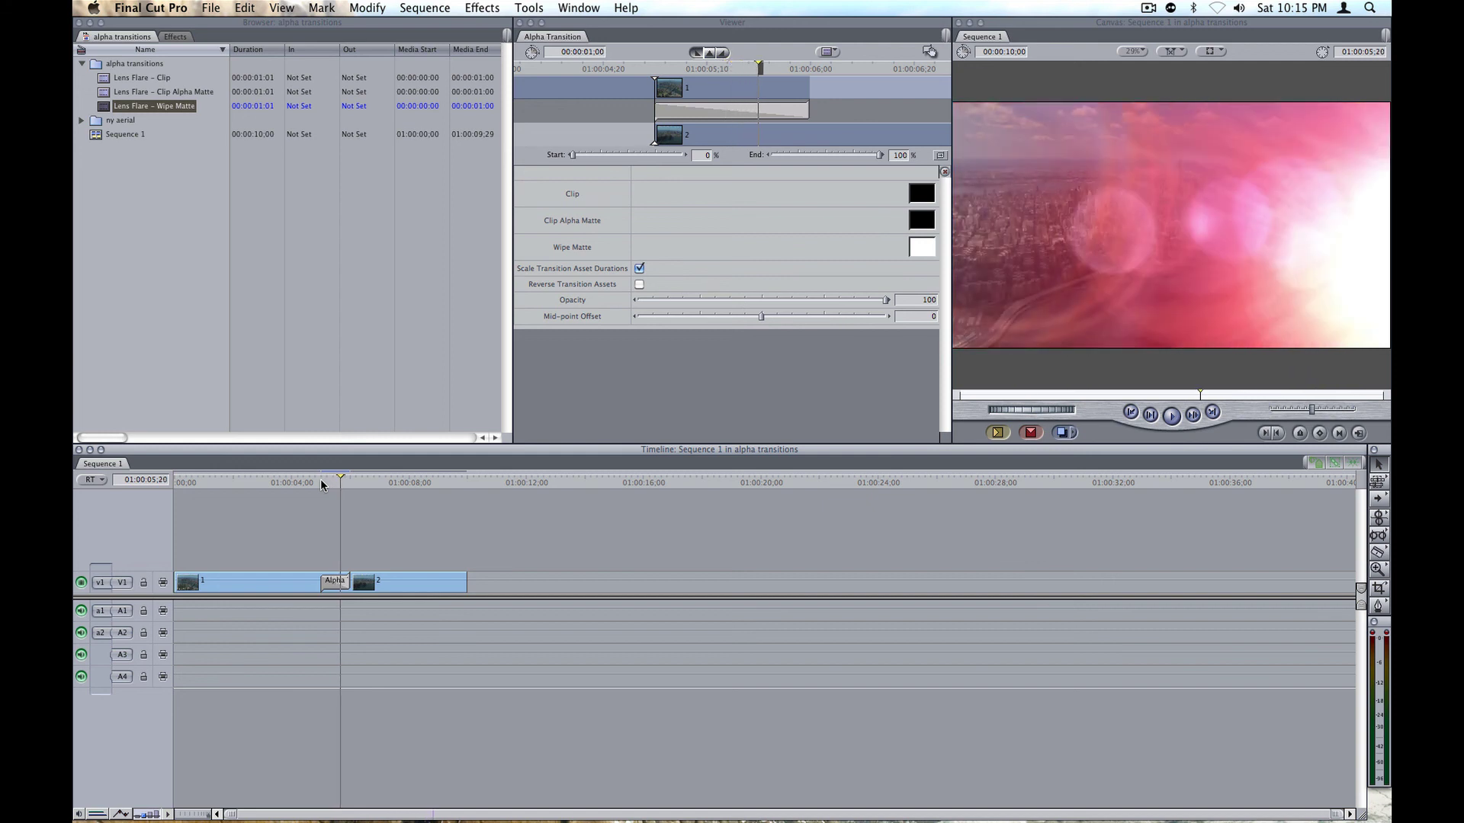
key(Right)
key(Right)
key(Right)
key(Right)
key(Right)
key(Right)
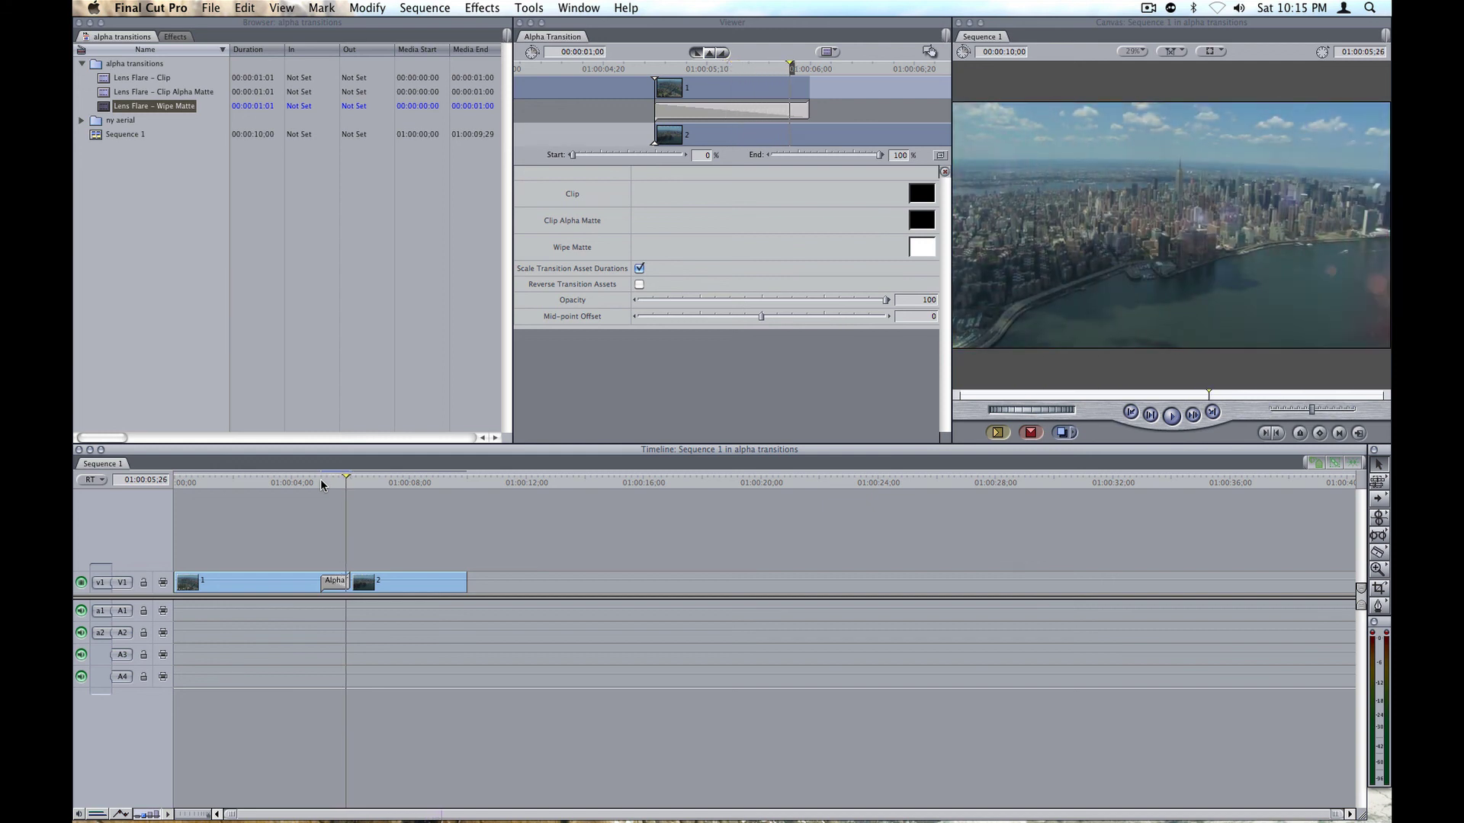
key(Right)
key(Right)
key(Right)
key(Right)
key(Right)
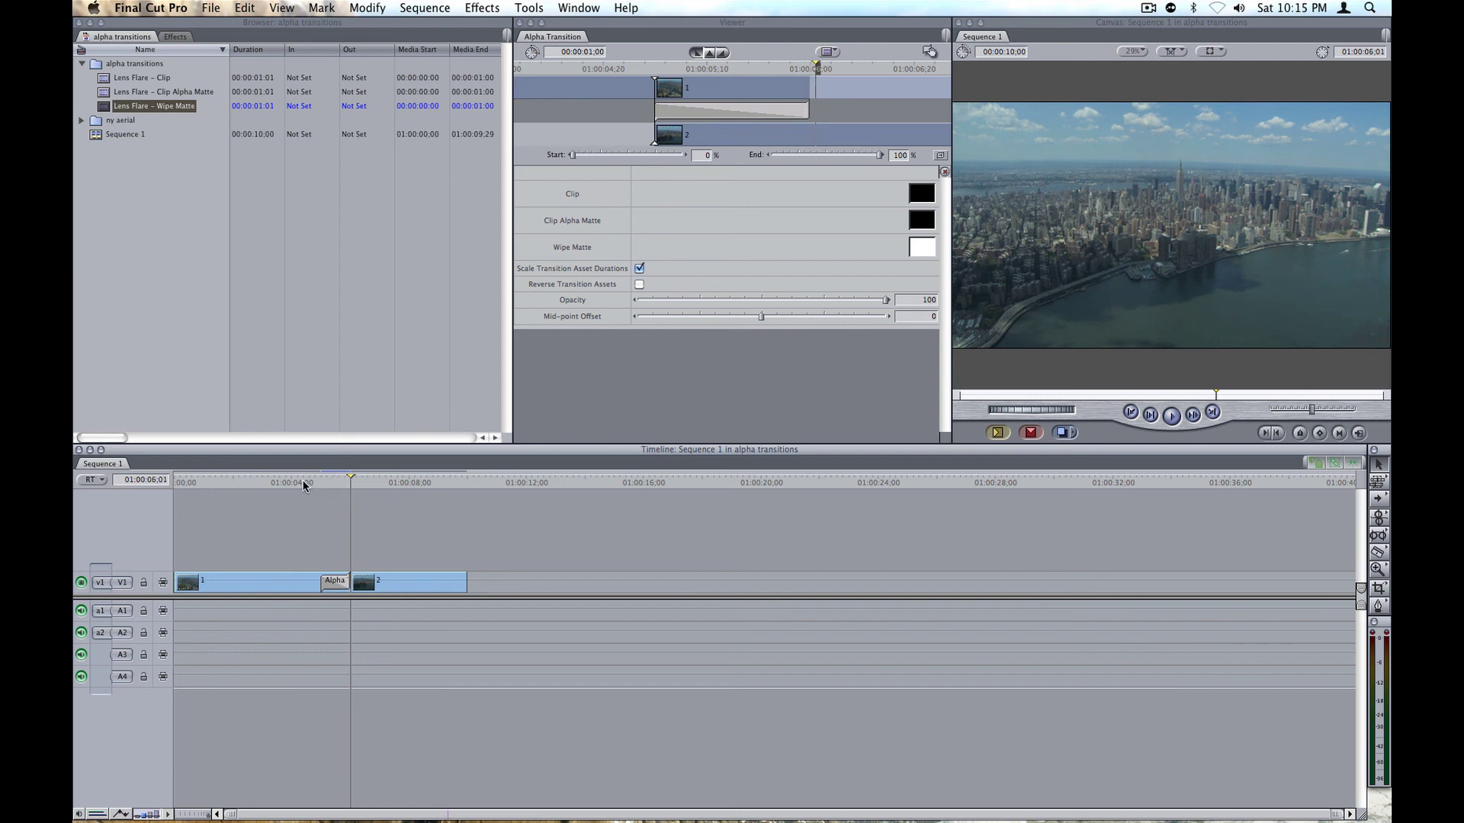
click(294, 478)
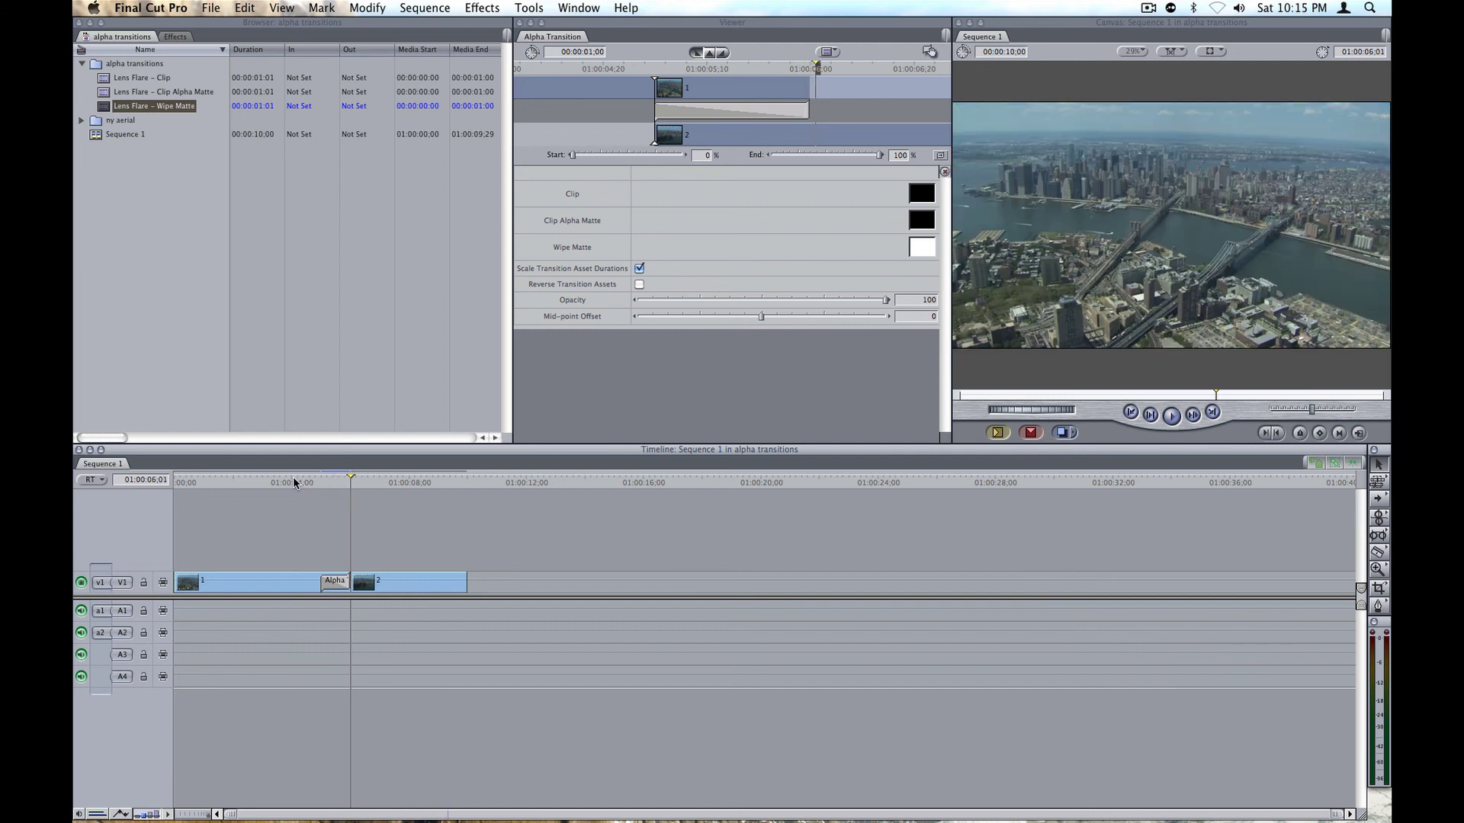
click(1172, 416)
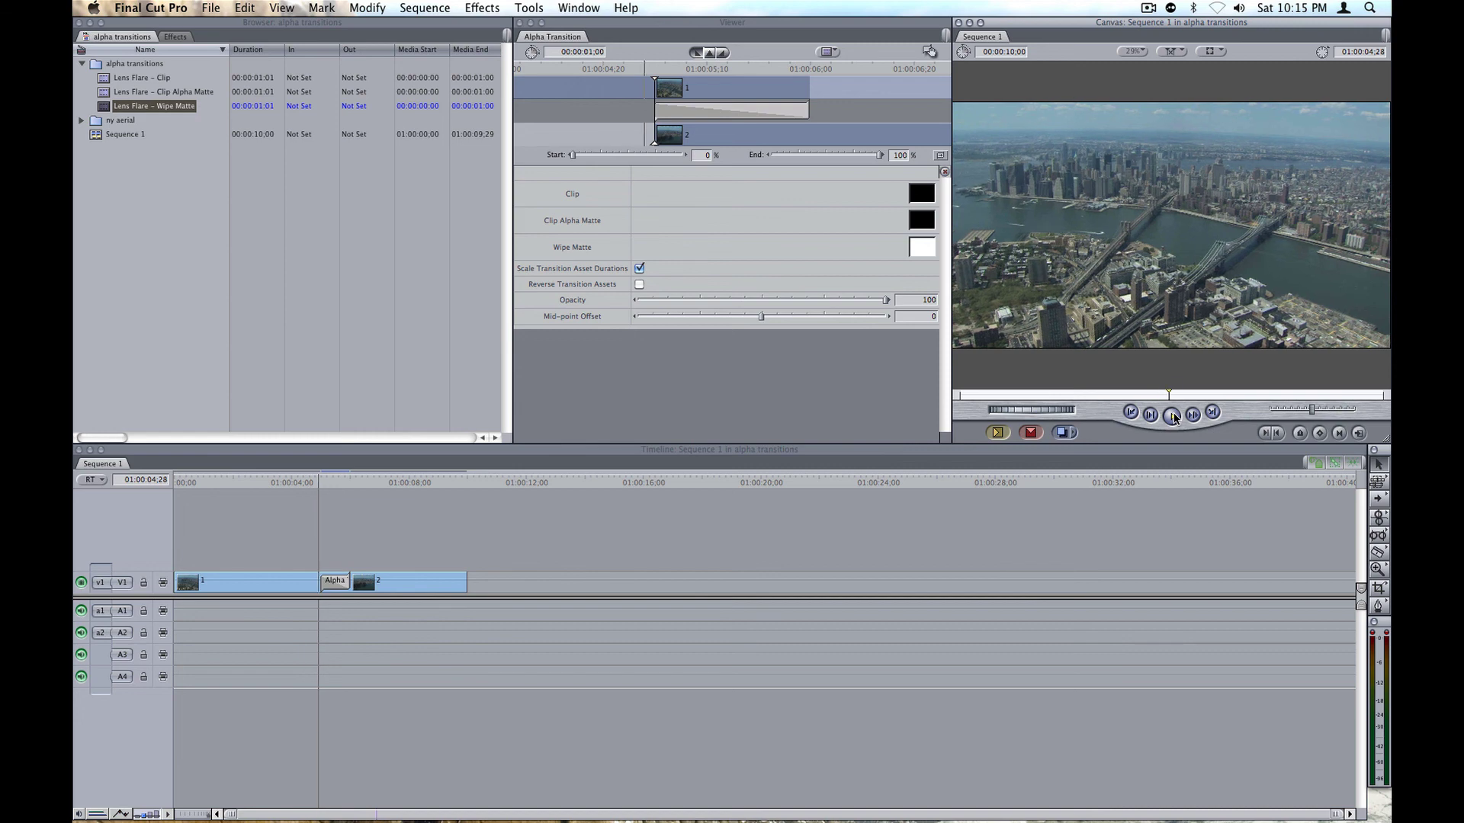
click(1171, 416)
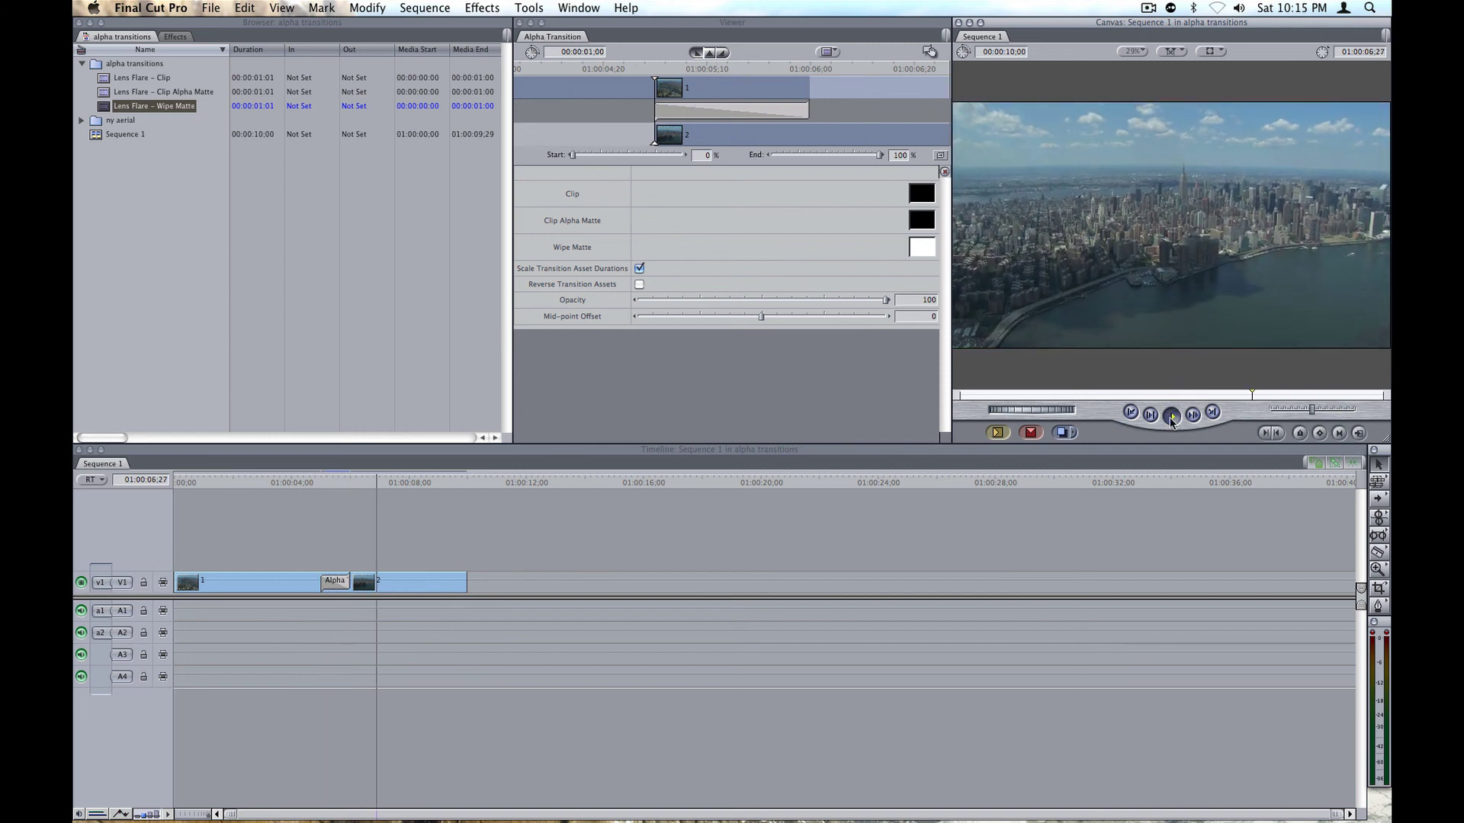